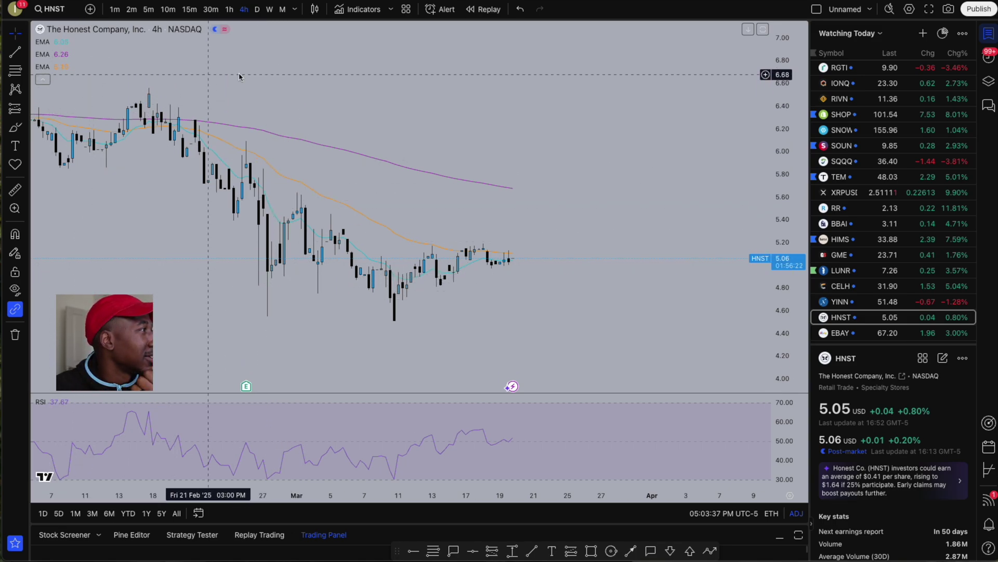
Step: Add the Volume indicator to the HNST chart from the favorite indicators
{"action": "left_click", "coordinate": [358, 10]}
{"action": "left_click", "coordinate": [417, 294]}
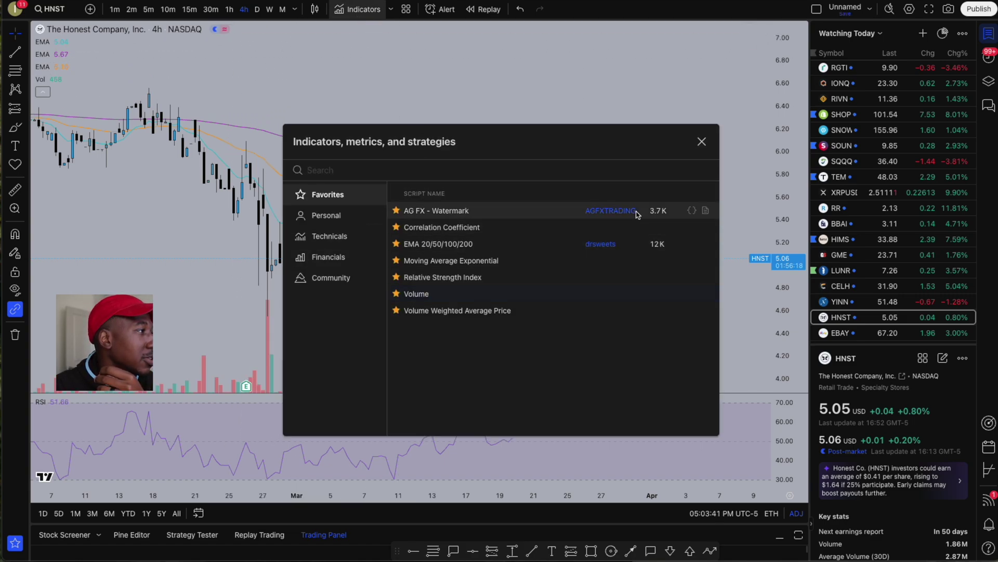
{"action": "left_click", "coordinate": [702, 141]}
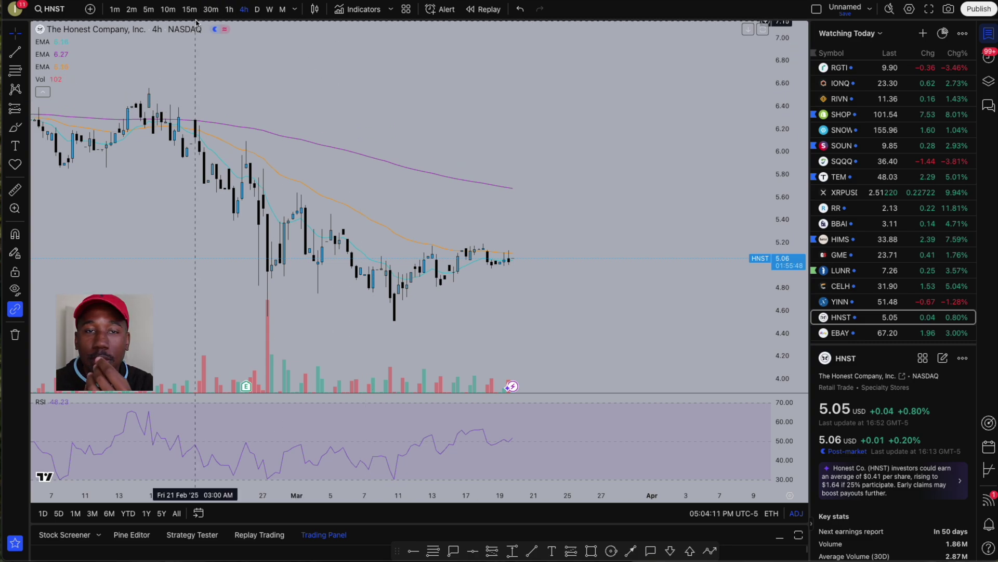
Step: Remove the cyan EMA from the chart
{"action": "mouse_move", "coordinate": [53, 45]}
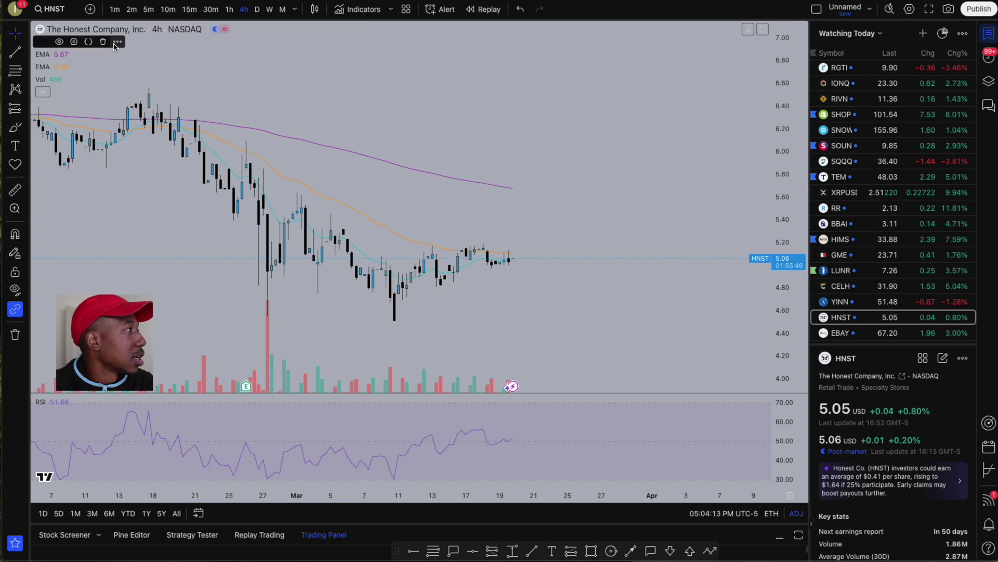
{"action": "left_click", "coordinate": [103, 42]}
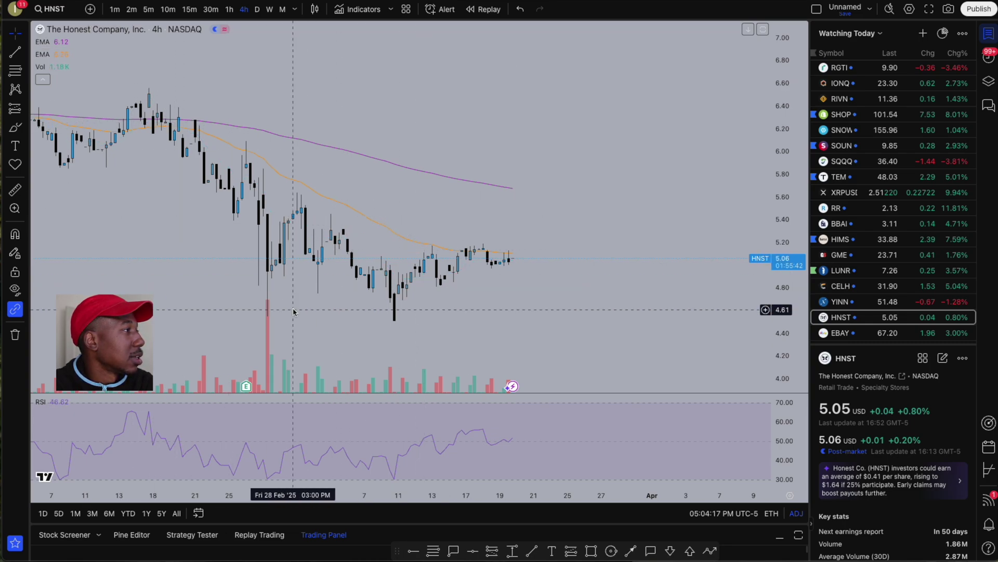
Step: Review the orange EMA's input, style and visibility settings without changing them
{"action": "double_click", "coordinate": [350, 210]}
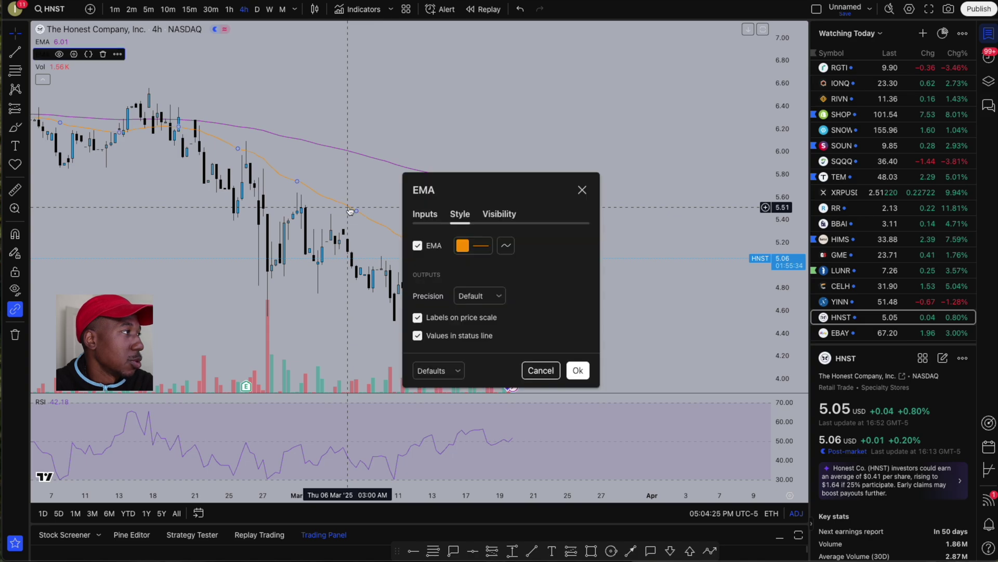
{"action": "left_click", "coordinate": [425, 215]}
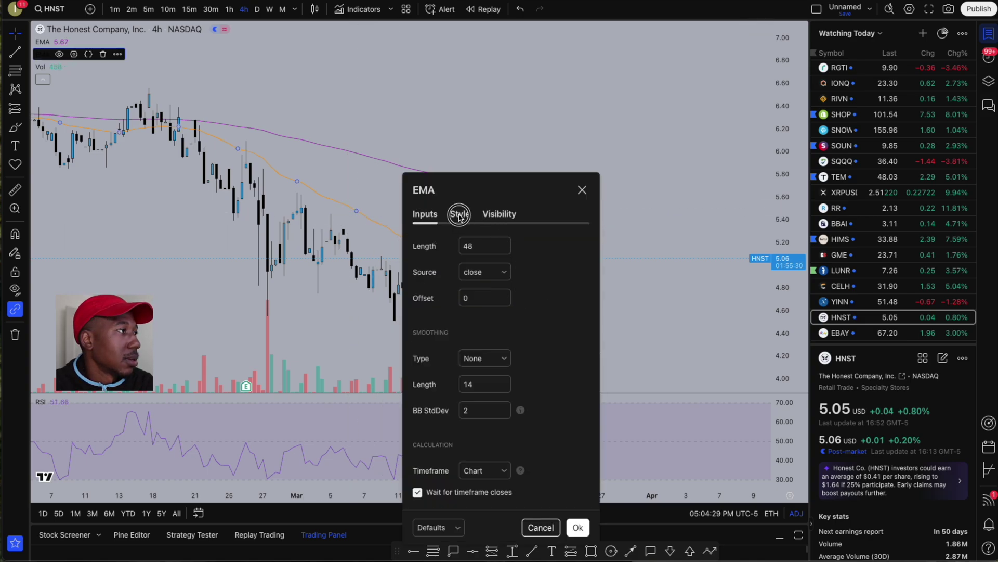
{"action": "left_click", "coordinate": [498, 215]}
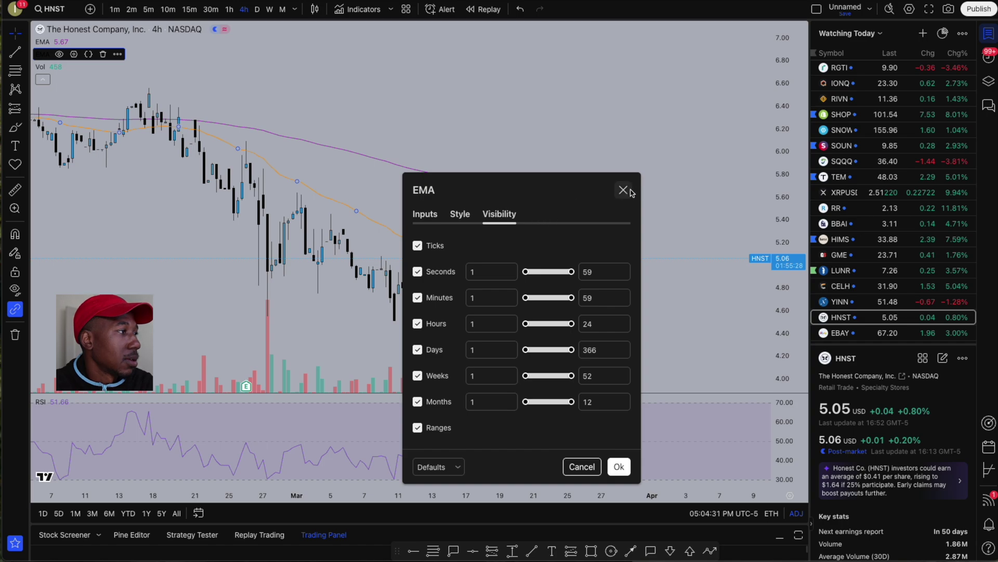
{"action": "left_click", "coordinate": [436, 221]}
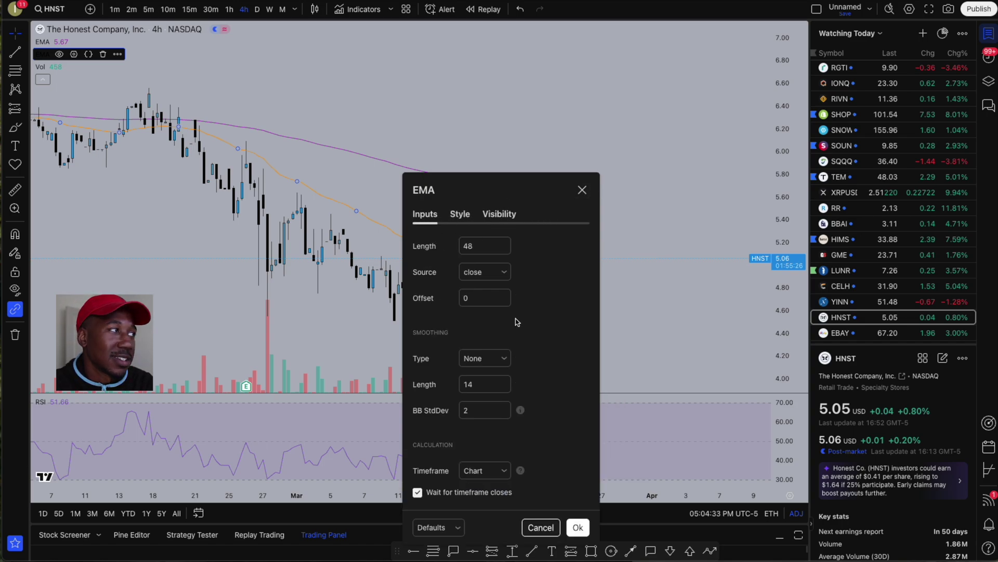
{"action": "left_click", "coordinate": [461, 218]}
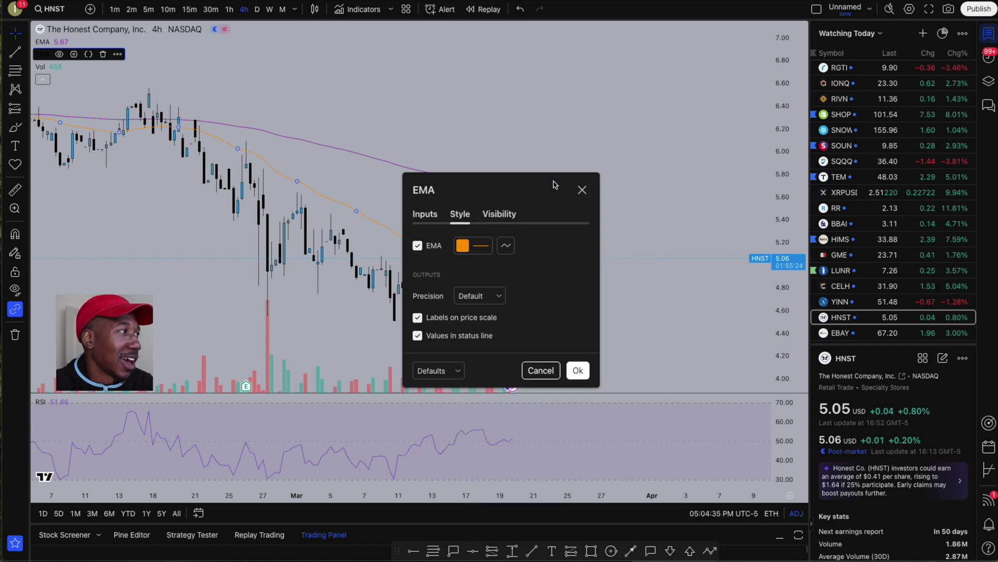
{"action": "left_click", "coordinate": [583, 191]}
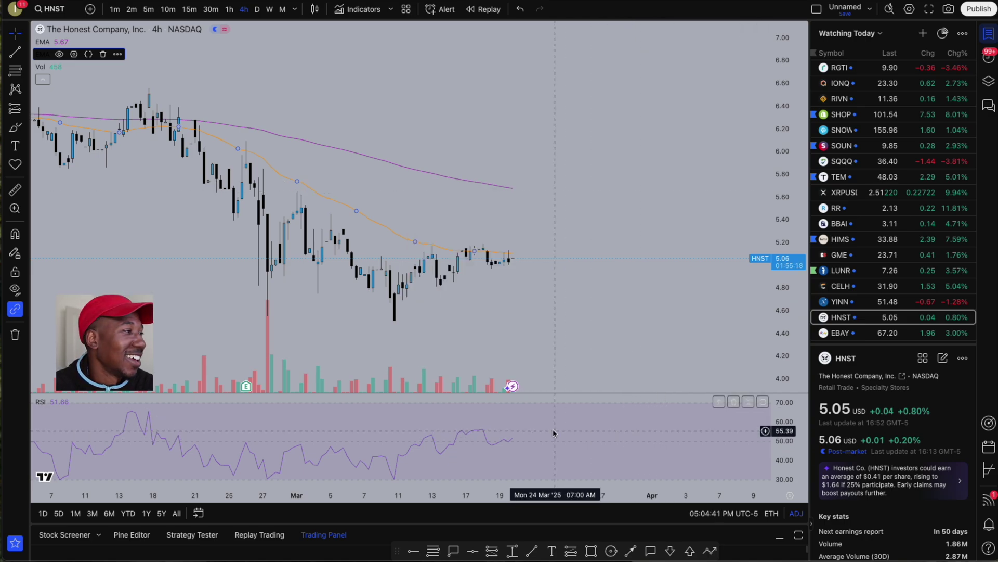
Step: Check the RSI's style settings, and remove the RSI from the chart
{"action": "double_click", "coordinate": [589, 430]}
{"action": "double_click", "coordinate": [590, 429]}
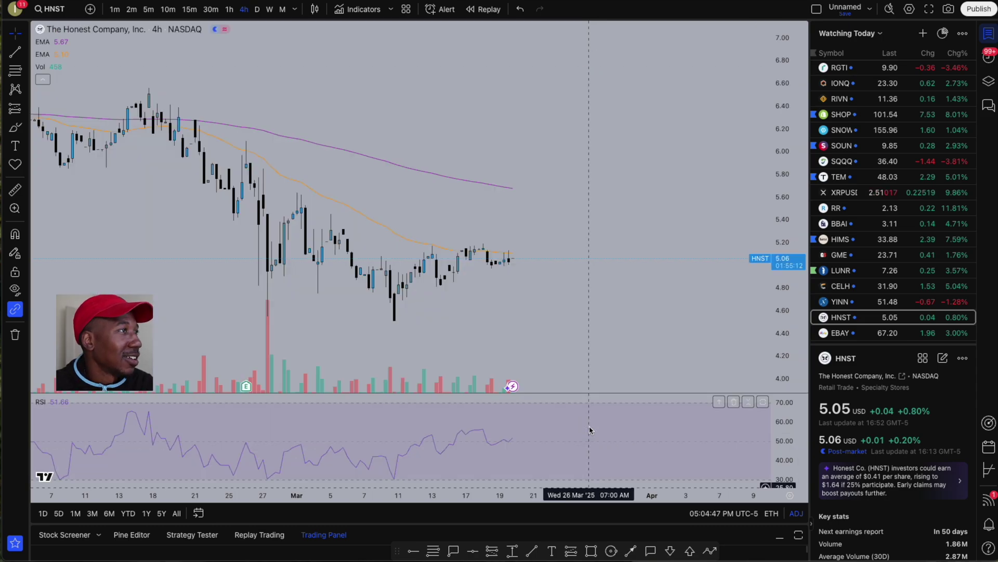
{"action": "double_click", "coordinate": [677, 399]}
{"action": "double_click", "coordinate": [671, 401]}
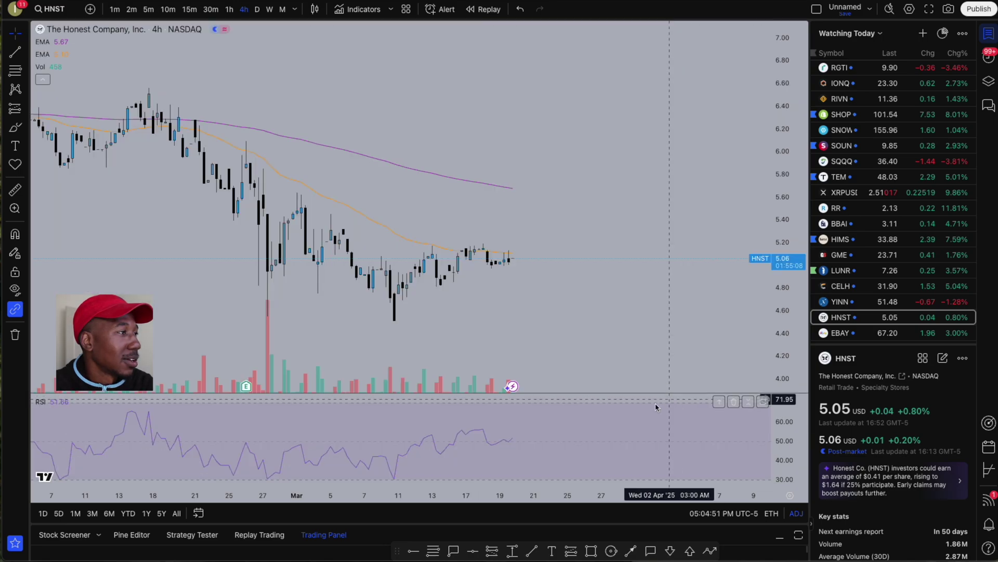
{"action": "double_click", "coordinate": [489, 444]}
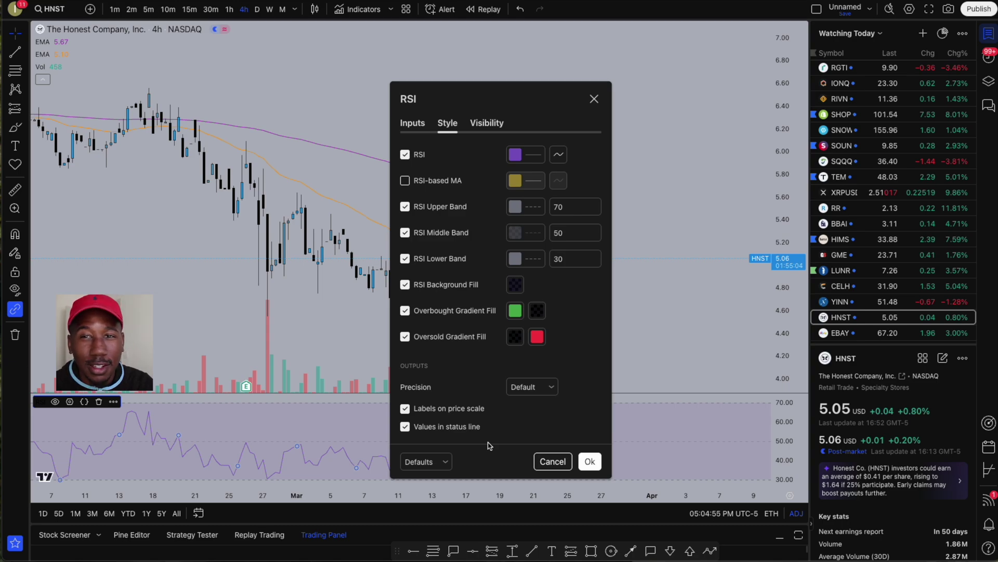
{"action": "left_click", "coordinate": [595, 99]}
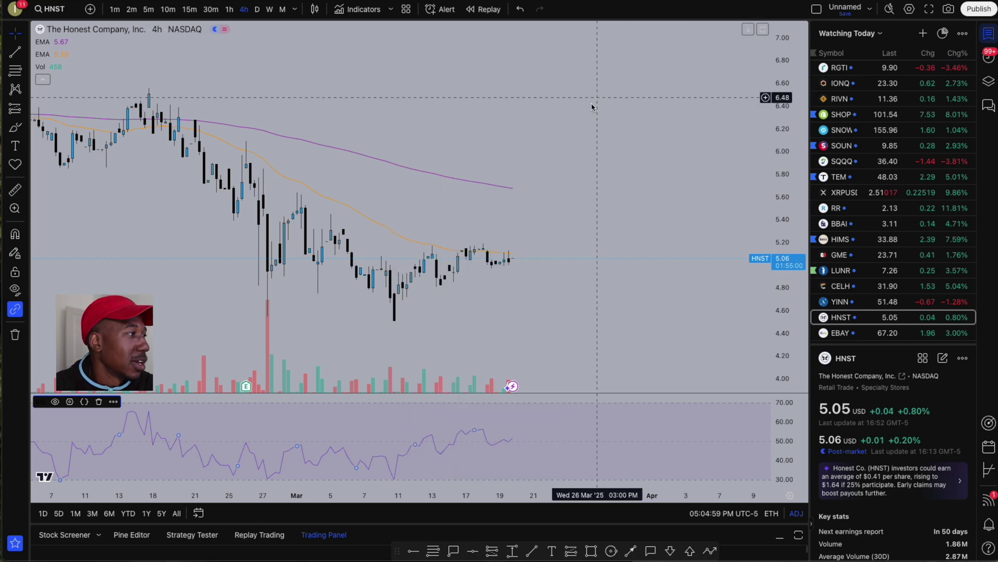
{"action": "left_click", "coordinate": [99, 402]}
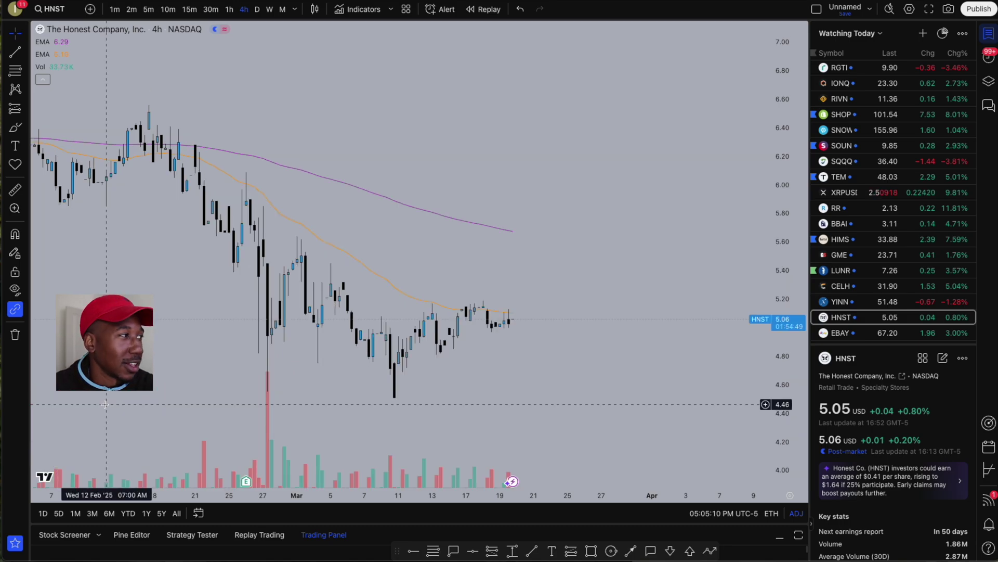
Step: Review the Volume indicator's style and input settings without changing them
{"action": "double_click", "coordinate": [269, 435]}
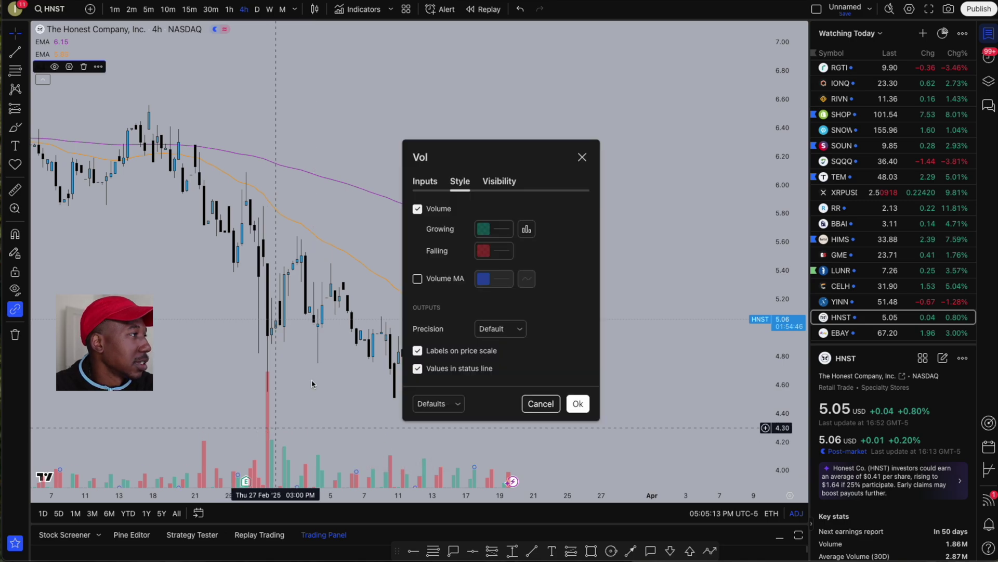
{"action": "left_click", "coordinate": [422, 181]}
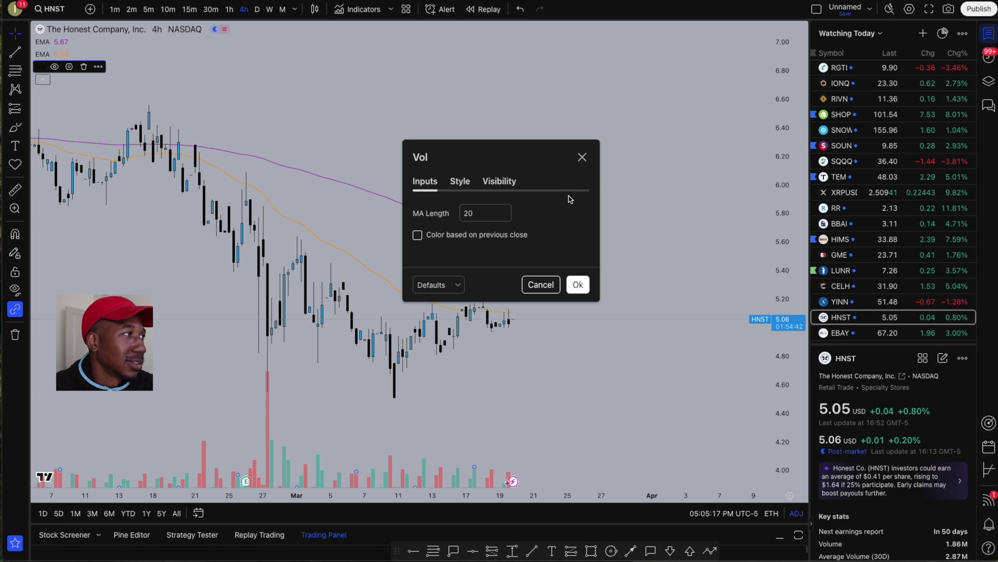
{"action": "left_click", "coordinate": [582, 157]}
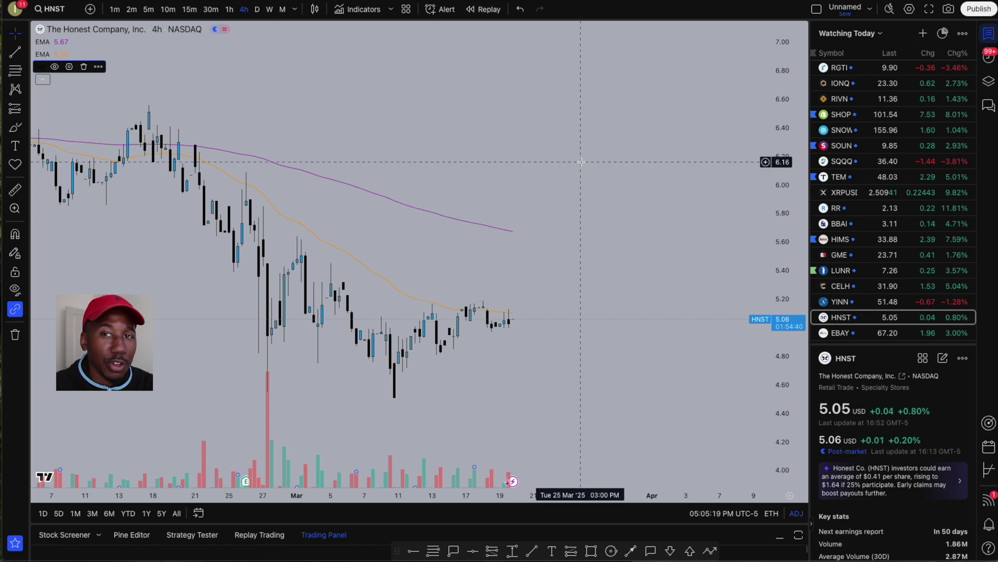
Step: Remove the Volume indicator and the orange and purple EMAs from the chart
{"action": "left_click", "coordinate": [84, 68]}
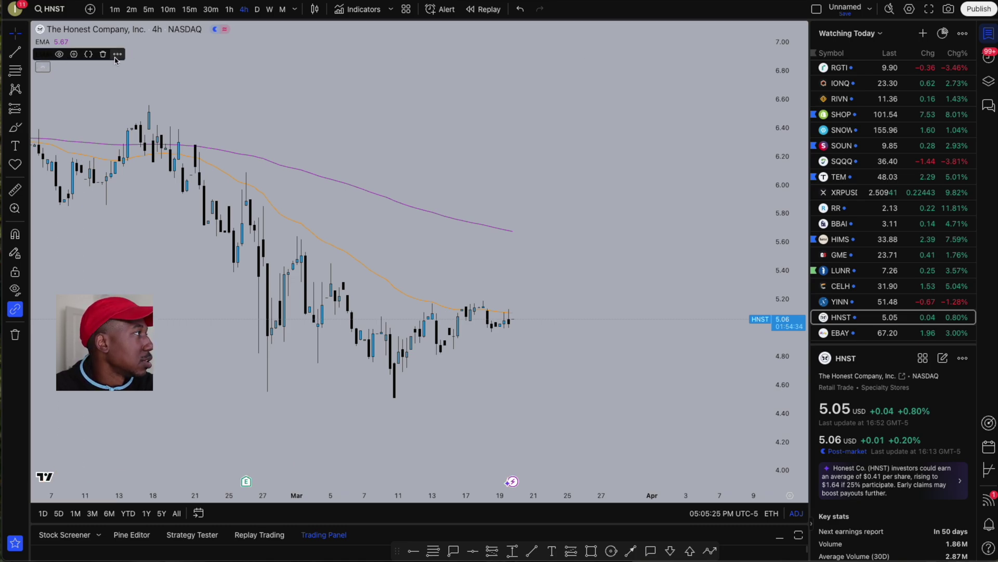
{"action": "left_click", "coordinate": [103, 54]}
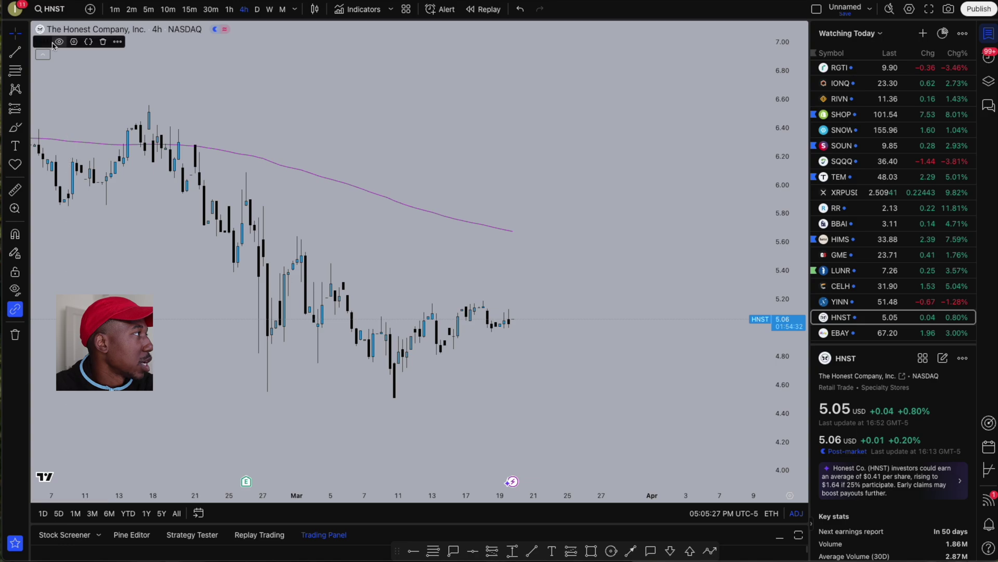
{"action": "left_click", "coordinate": [103, 42]}
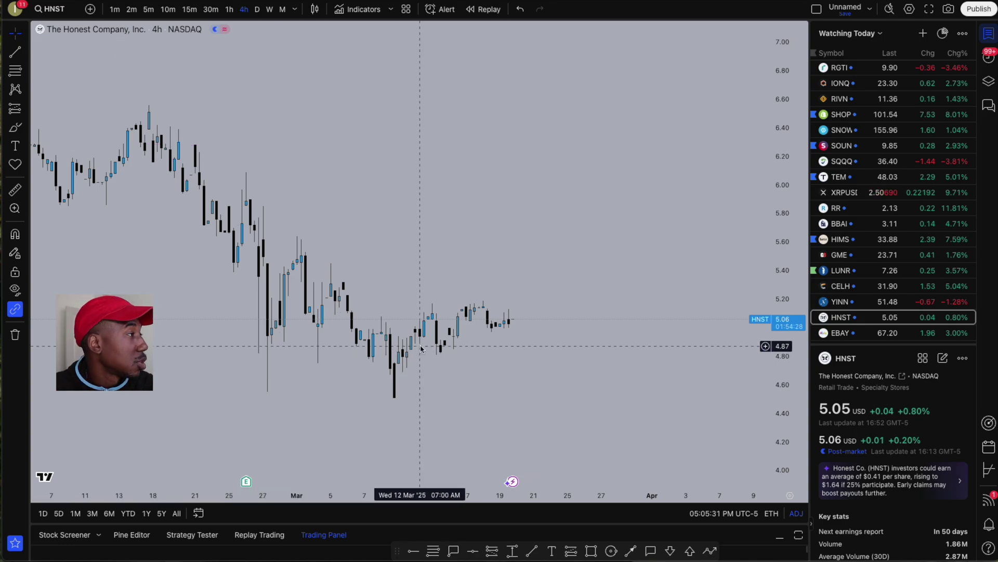
Step: Switch the bare HNST chart through the 10-minute and 30-minute intervals to 1 hour and stretch its price scale
{"action": "scroll", "coordinate": [421, 345], "scroll_direction": "left", "scroll_amount": 4}
{"action": "scroll", "coordinate": [364, 328], "scroll_direction": "right", "scroll_amount": 5}
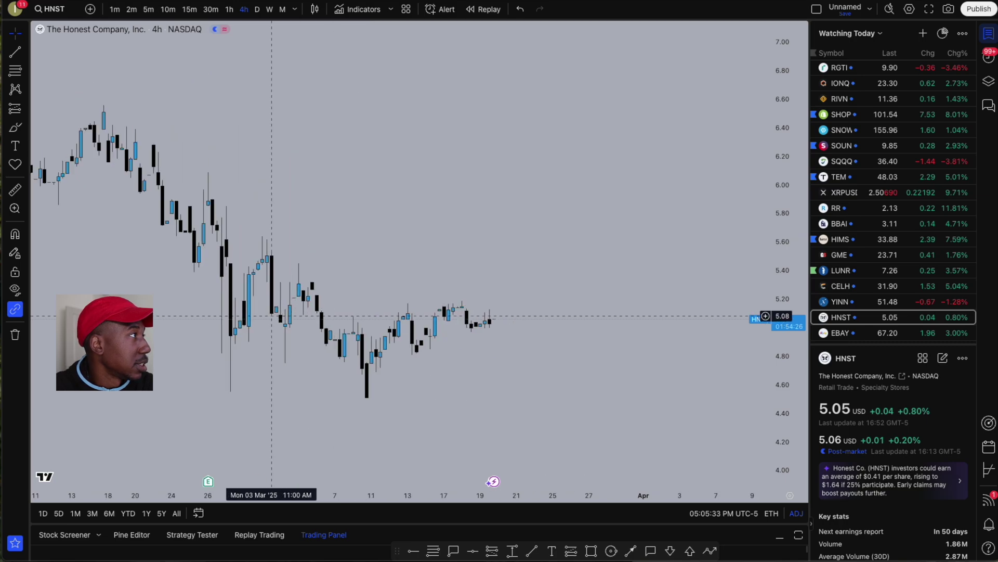
{"action": "scroll", "coordinate": [411, 338], "scroll_direction": "left", "scroll_amount": 6}
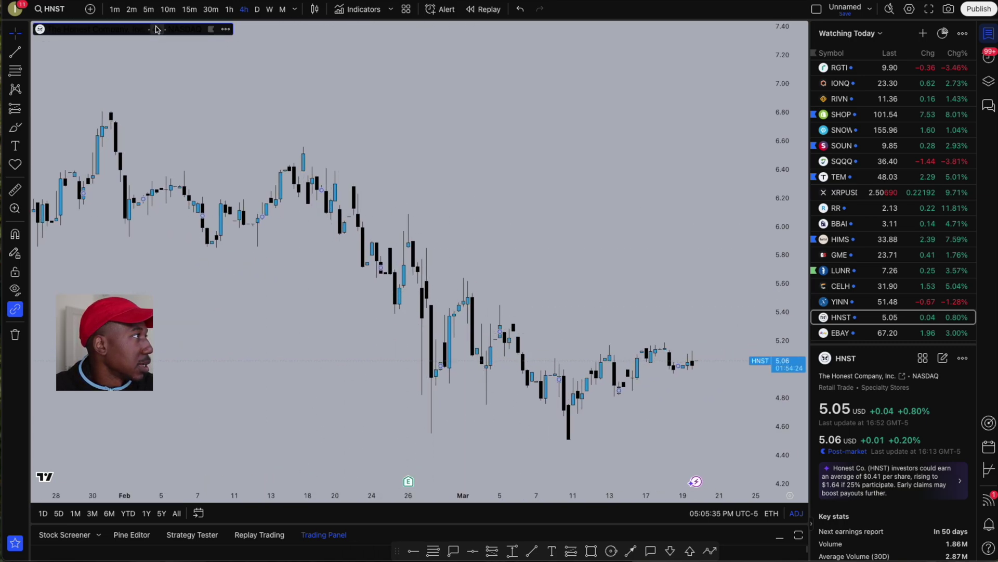
{"action": "left_click", "coordinate": [167, 9]}
{"action": "left_click", "coordinate": [211, 9]}
{"action": "left_click", "coordinate": [229, 9]}
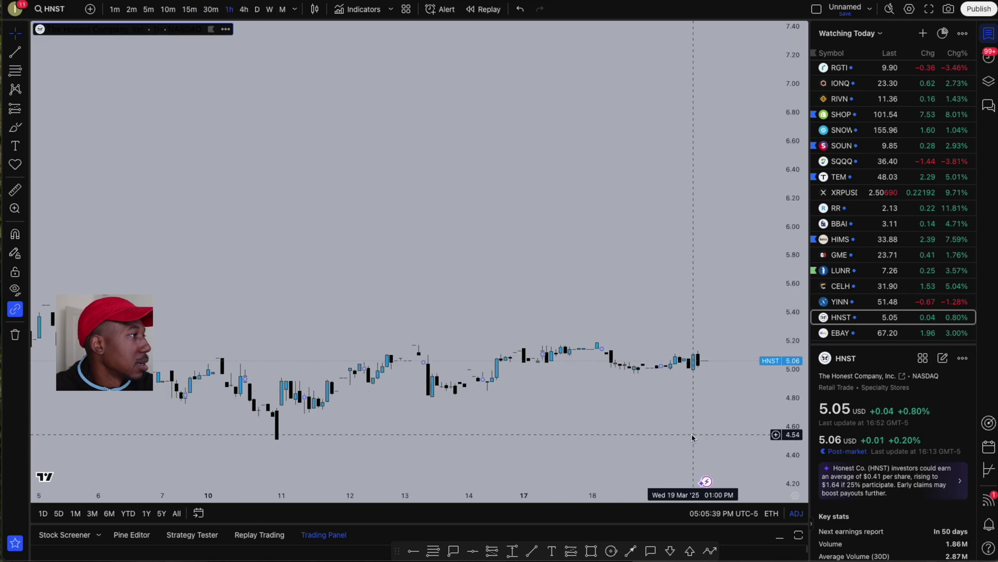
{"action": "left_click_drag", "start_coordinate": [785, 403], "coordinate": [789, 292]}
{"action": "left_click_drag", "start_coordinate": [613, 250], "coordinate": [660, 245]}
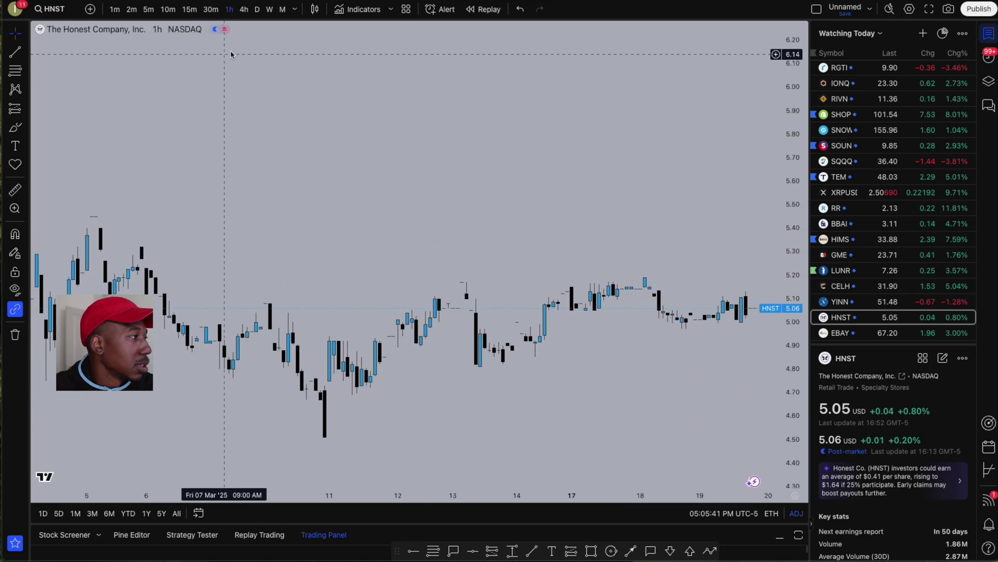
Step: Set the chart interval to 1 month and fit the price and time scales to the stock's full history
{"action": "left_click", "coordinate": [283, 9]}
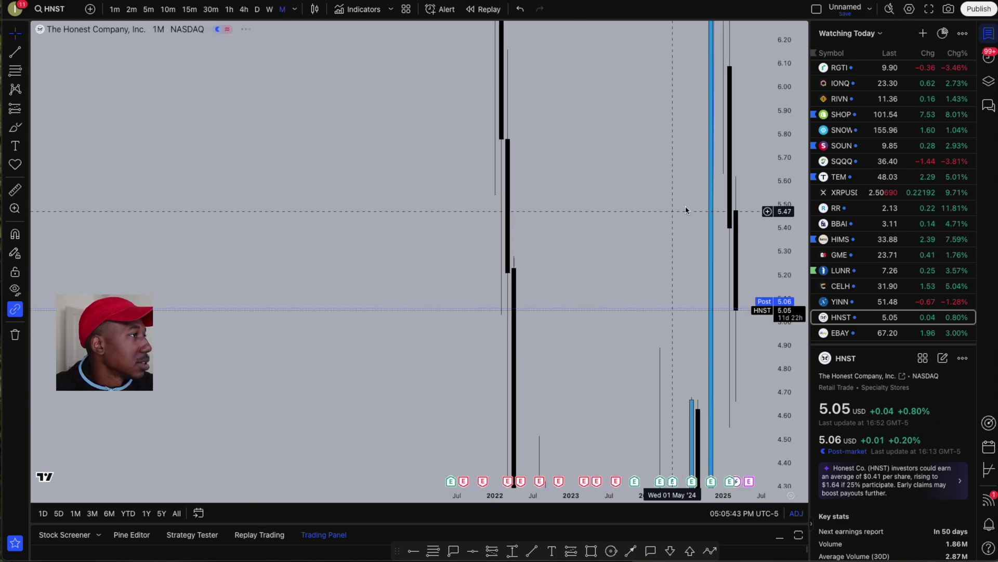
{"action": "left_click_drag", "start_coordinate": [785, 312], "coordinate": [758, 368]}
{"action": "scroll", "coordinate": [602, 312], "scroll_direction": "down", "scroll_amount": 5}
{"action": "left_click_drag", "start_coordinate": [783, 255], "coordinate": [563, 294]}
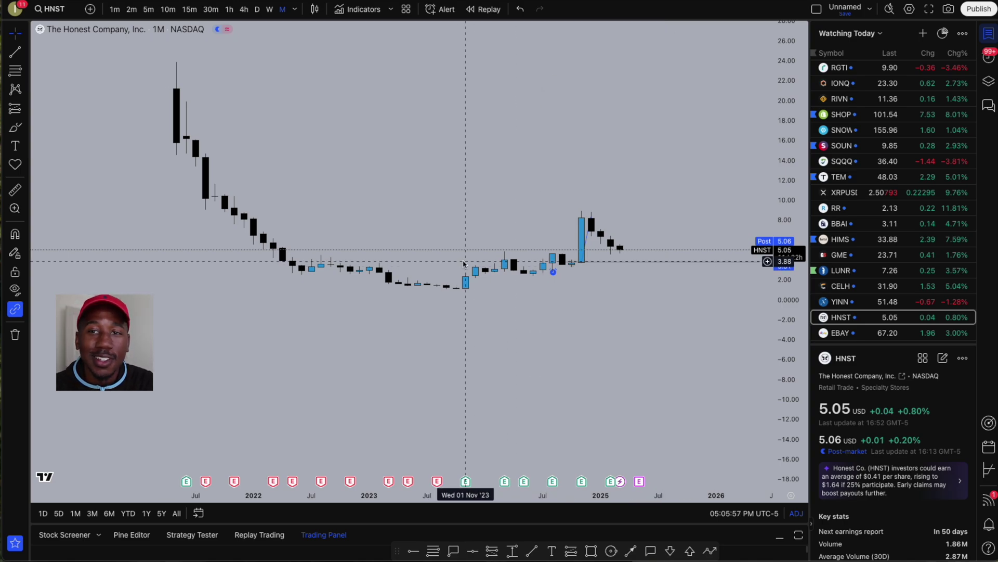
Step: Search the indicators for "ema" and add three copies of the community EMA 20/50/100/200 indicator to the chart
{"action": "left_click", "coordinate": [368, 14]}
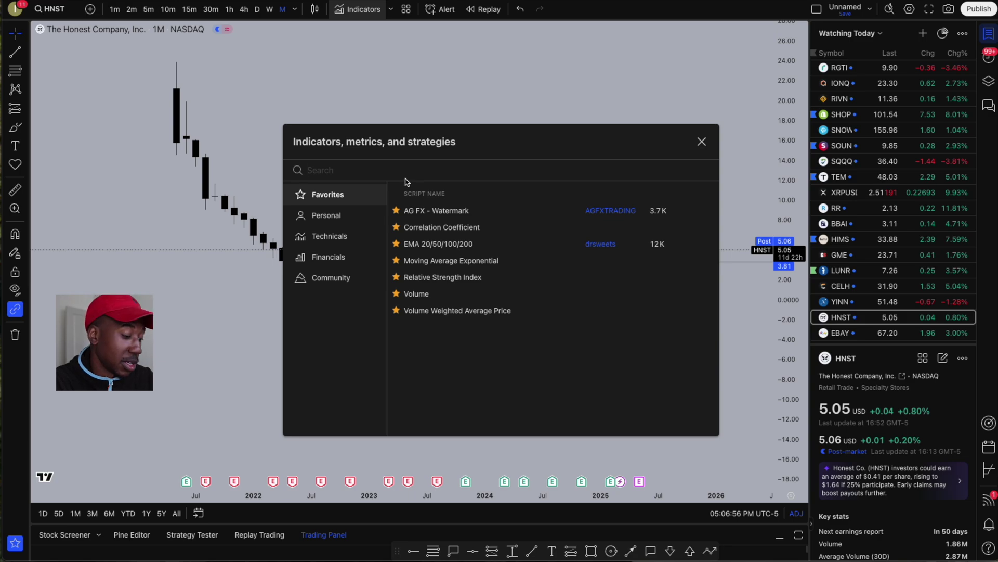
{"action": "type", "text": "ema"}
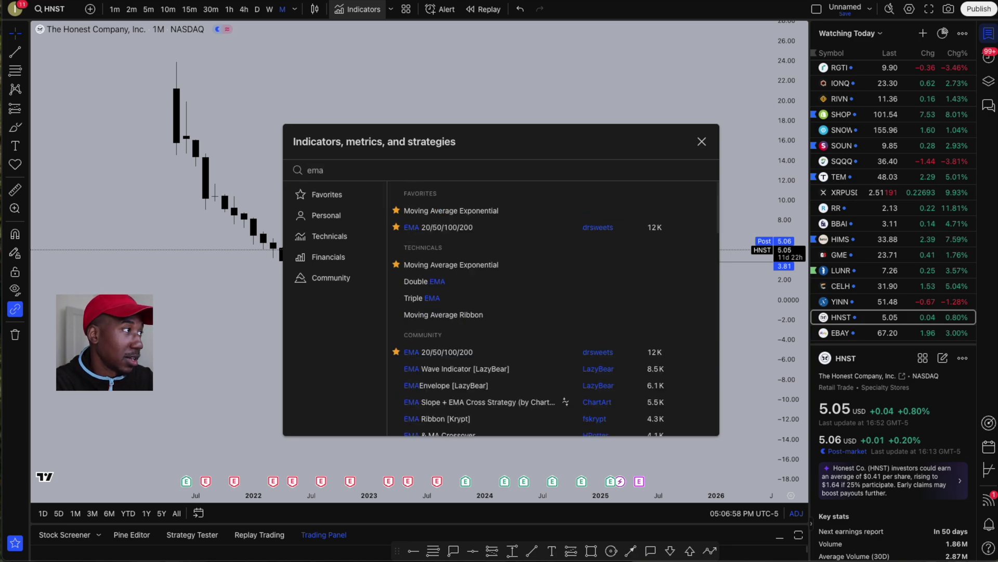
{"action": "scroll", "coordinate": [556, 330], "scroll_direction": "down", "scroll_amount": 10}
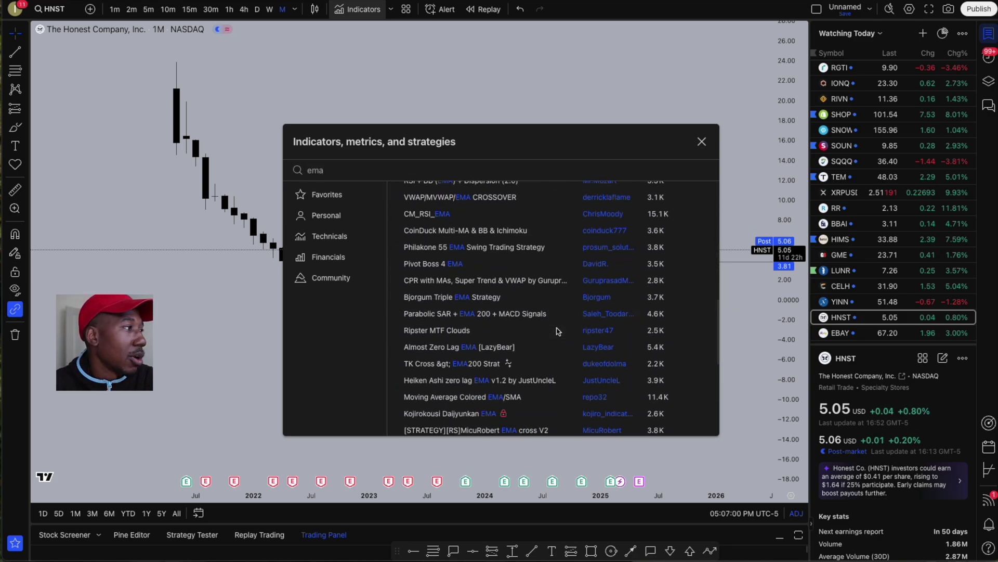
{"action": "scroll", "coordinate": [557, 331], "scroll_direction": "down", "scroll_amount": 10}
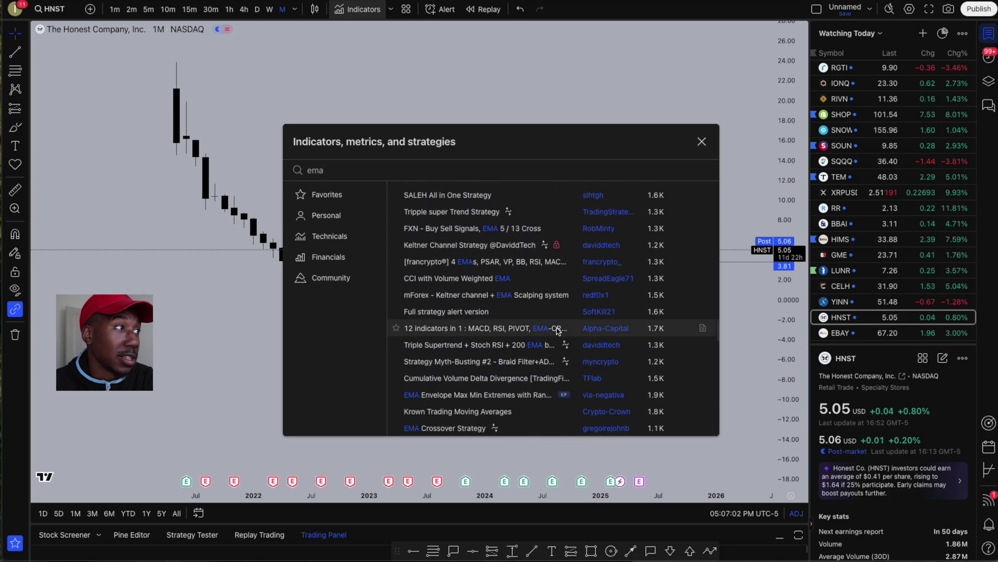
{"action": "scroll", "coordinate": [556, 331], "scroll_direction": "up", "scroll_amount": 10}
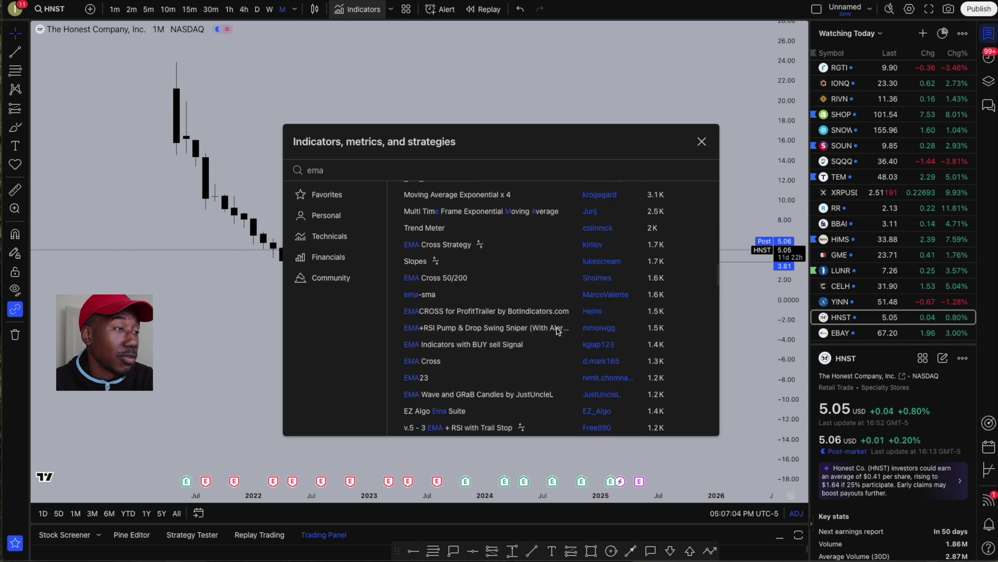
{"action": "scroll", "coordinate": [557, 331], "scroll_direction": "up", "scroll_amount": 10}
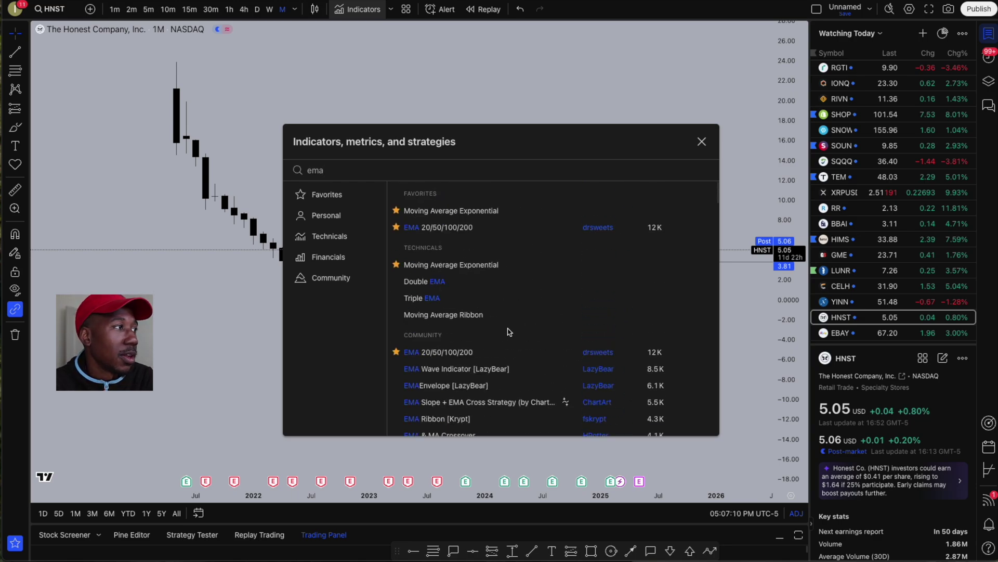
{"action": "left_click", "coordinate": [454, 353]}
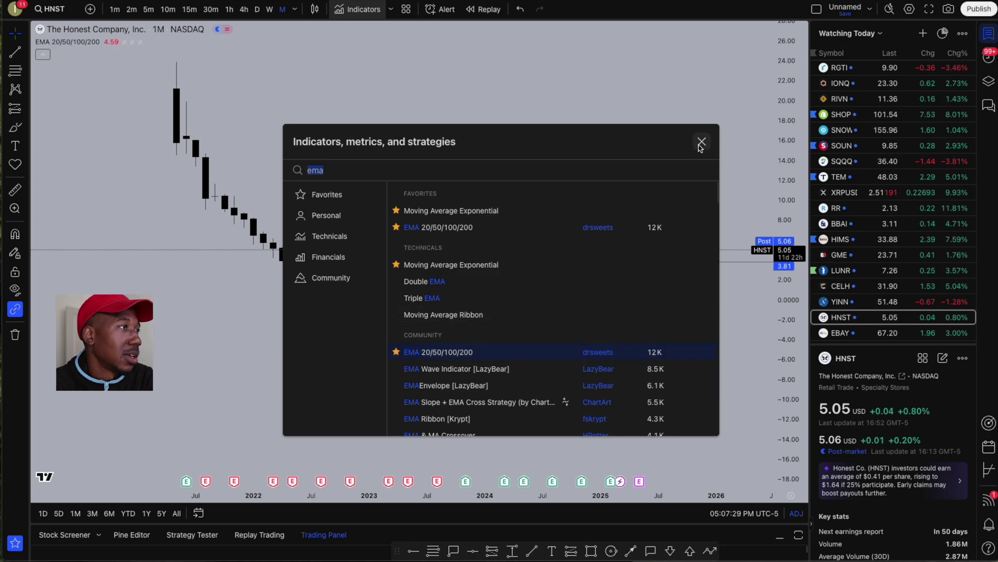
{"action": "double_click", "coordinate": [479, 356]}
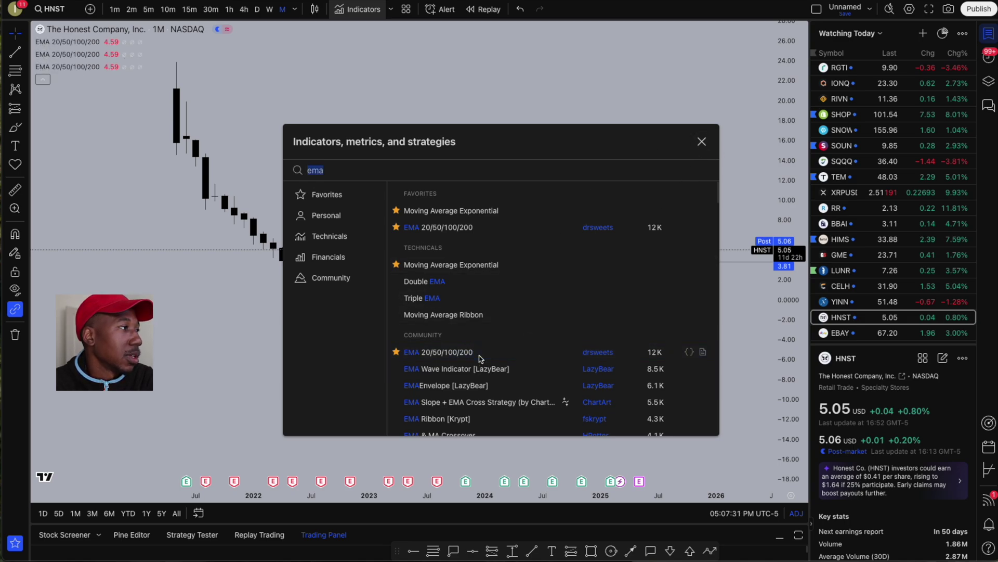
Step: Close the indicator list and remove the duplicate EMA 20/50/100/200 indicators, keeping a single copy on the chart
{"action": "left_click", "coordinate": [702, 141]}
{"action": "mouse_move", "coordinate": [115, 43]}
{"action": "left_click", "coordinate": [152, 41]}
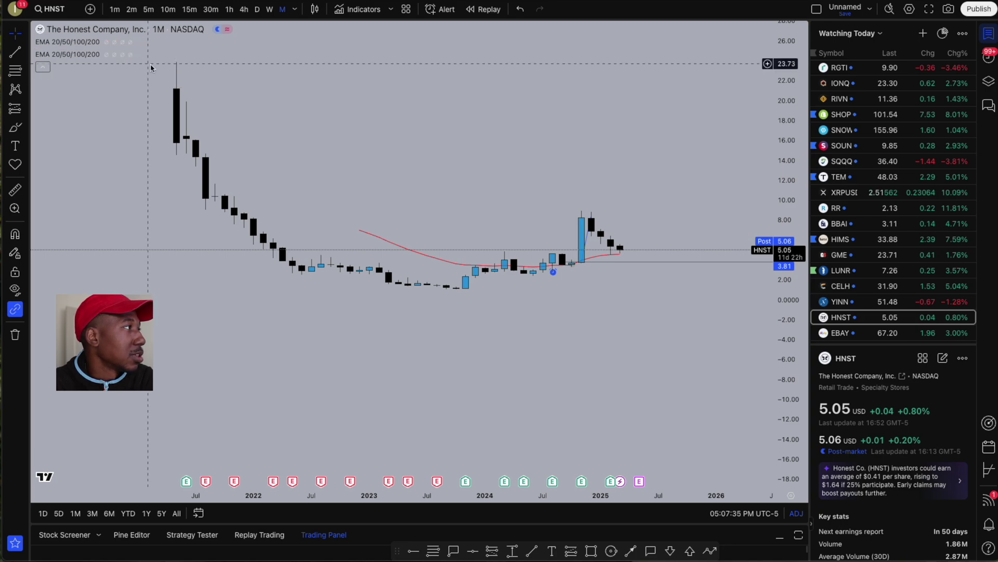
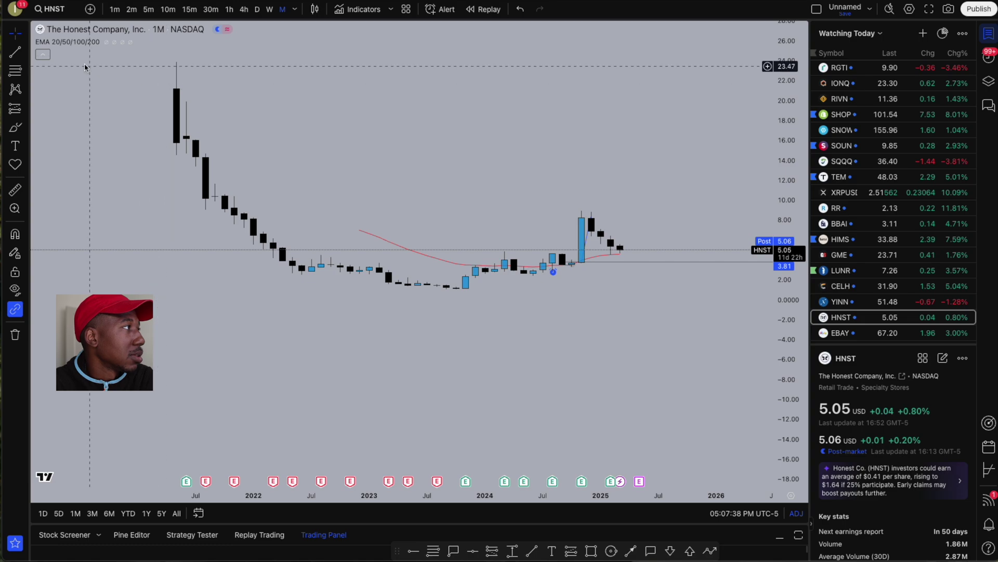
{"action": "mouse_move", "coordinate": [85, 45]}
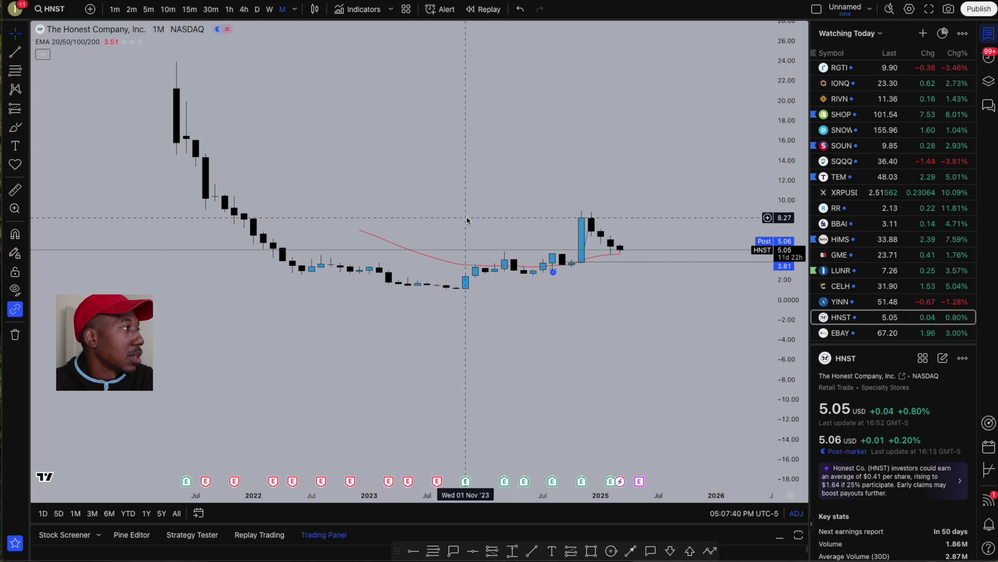
Step: Set the HNST chart interval to 4 hours and fit the price scale to the recent candles and EMA lines
{"action": "scroll", "coordinate": [466, 220], "scroll_direction": "up", "scroll_amount": 1}
{"action": "left_click", "coordinate": [245, 11]}
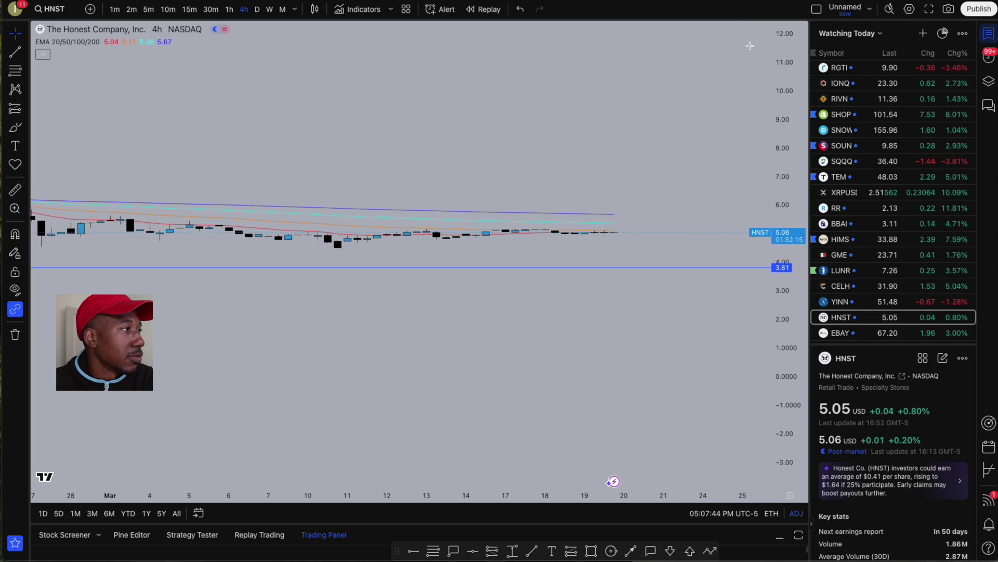
{"action": "double_click", "coordinate": [776, 190]}
{"action": "left_click_drag", "start_coordinate": [577, 194], "coordinate": [764, 196]}
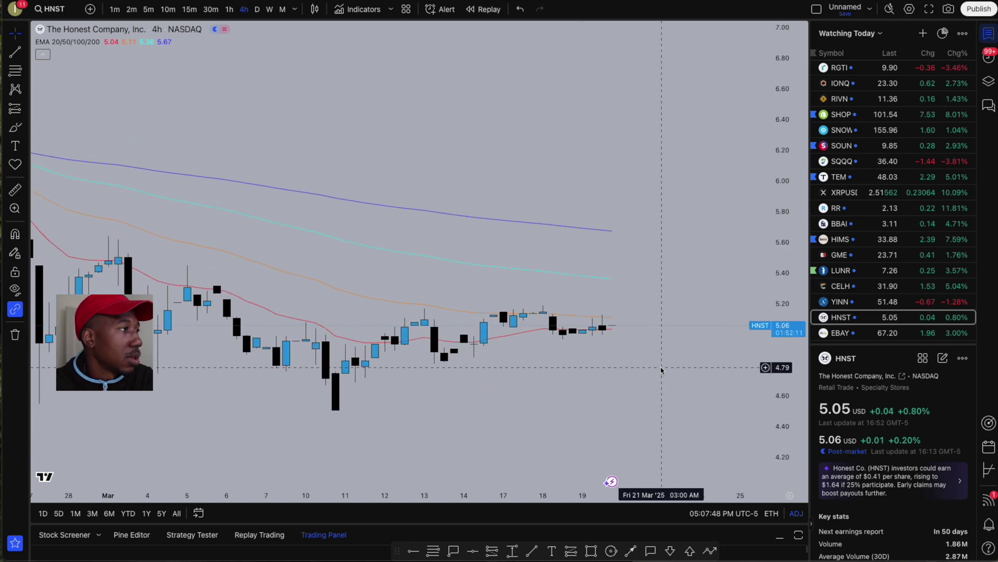
{"action": "scroll", "coordinate": [661, 370], "scroll_direction": "down", "scroll_amount": 1}
{"action": "scroll", "coordinate": [660, 369], "scroll_direction": "down", "scroll_amount": 3}
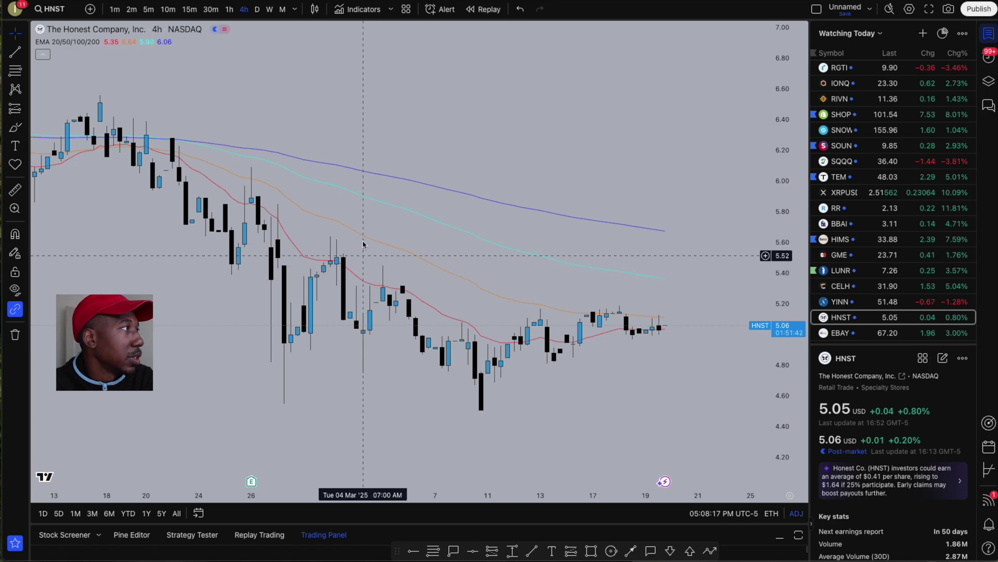
Step: In the EMA 20/50/100/200 style settings, recolor the fourth plot purple and hide the third plot
{"action": "double_click", "coordinate": [299, 162]}
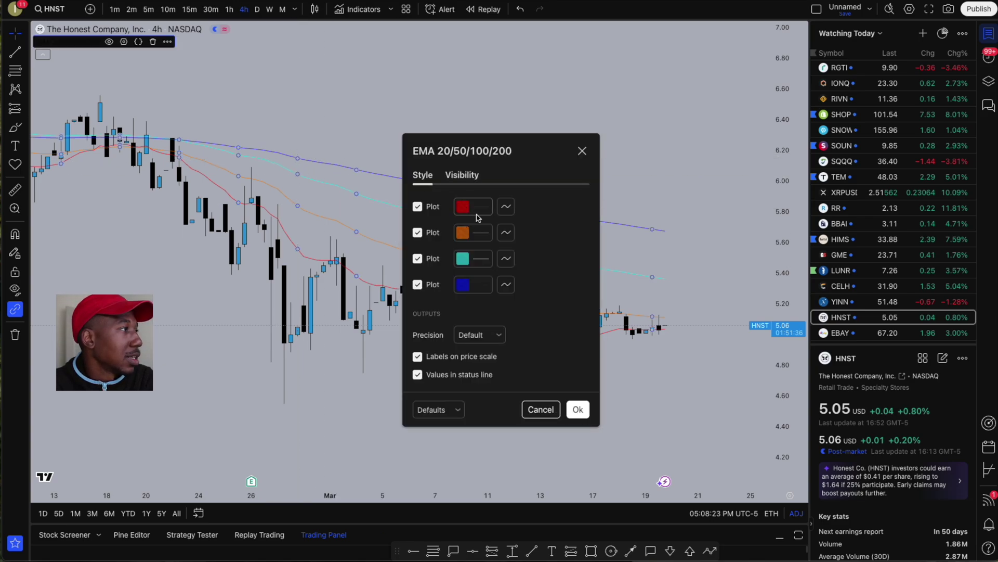
{"action": "left_click", "coordinate": [483, 290]}
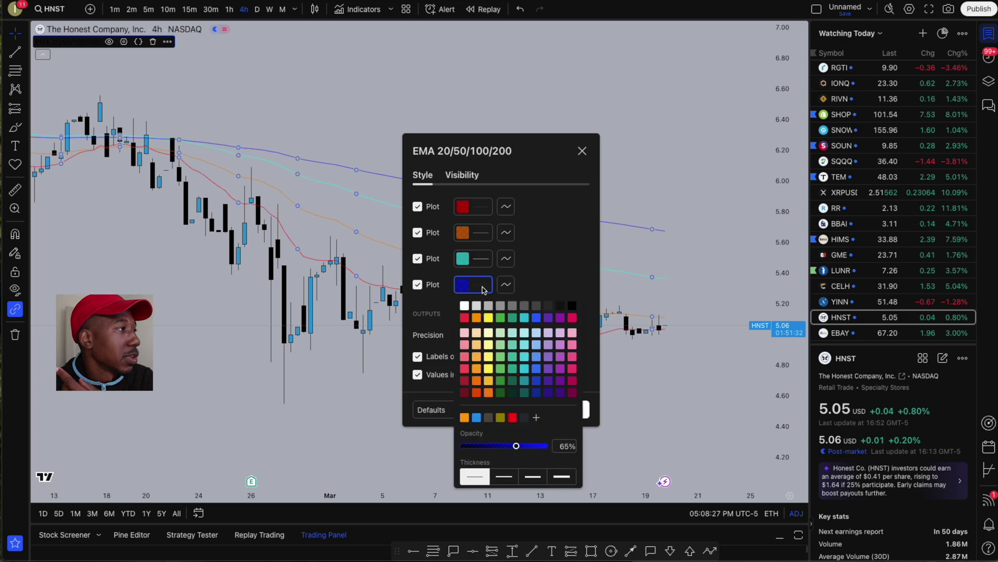
{"action": "left_click", "coordinate": [559, 318]}
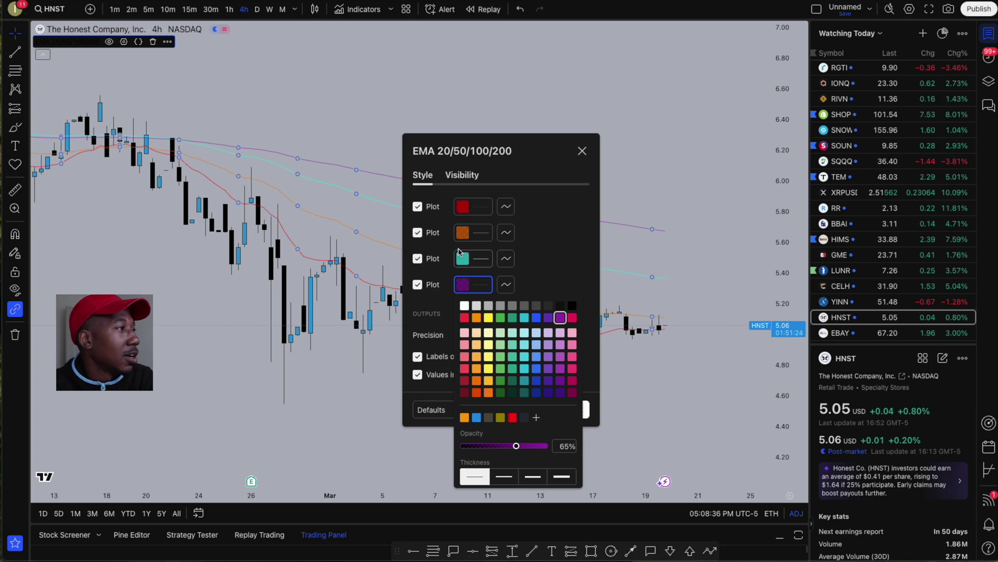
{"action": "left_click", "coordinate": [418, 259]}
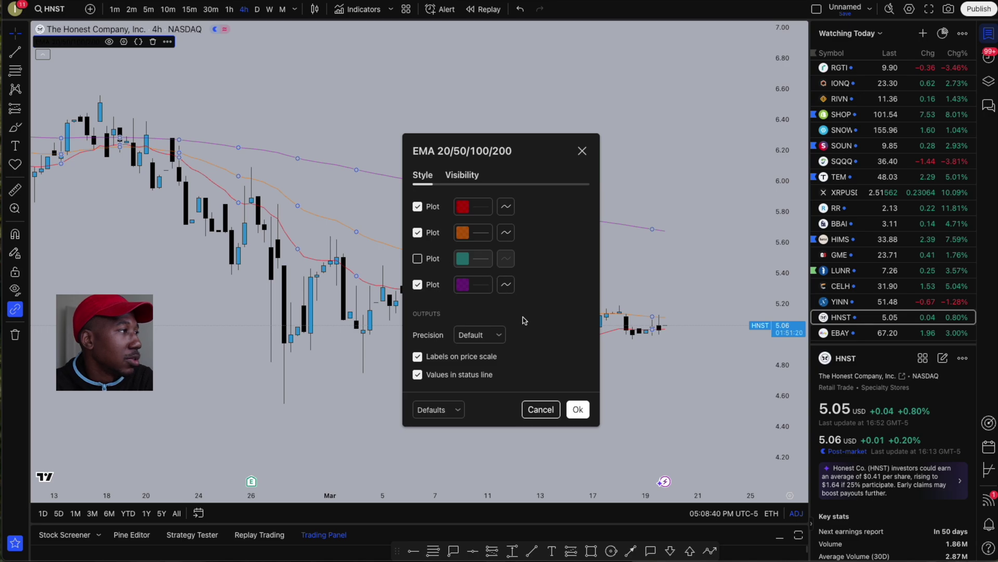
Step: Recolor the second EMA plot bright orange and set its opacity to 100%
{"action": "left_click", "coordinate": [471, 233]}
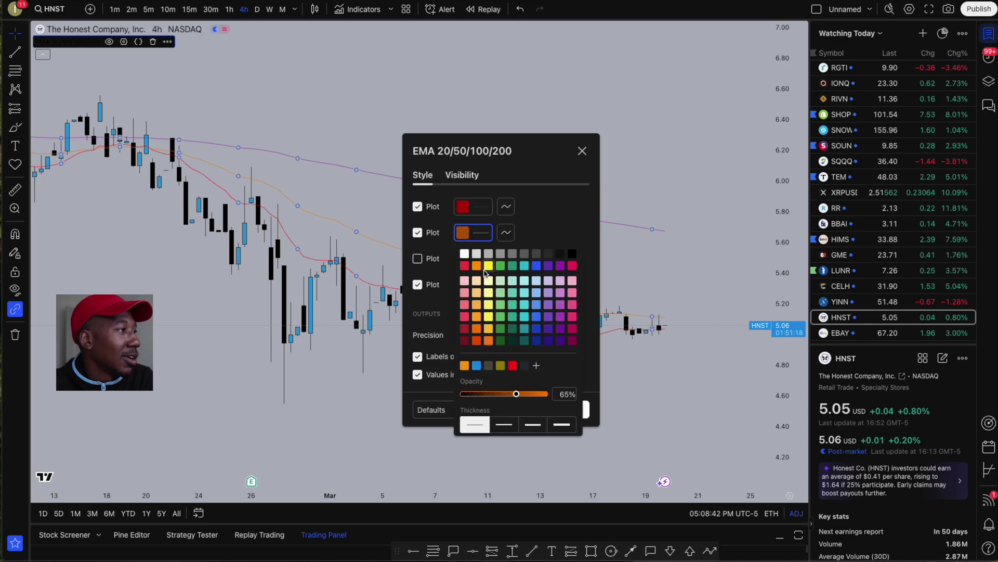
{"action": "left_click", "coordinate": [476, 265]}
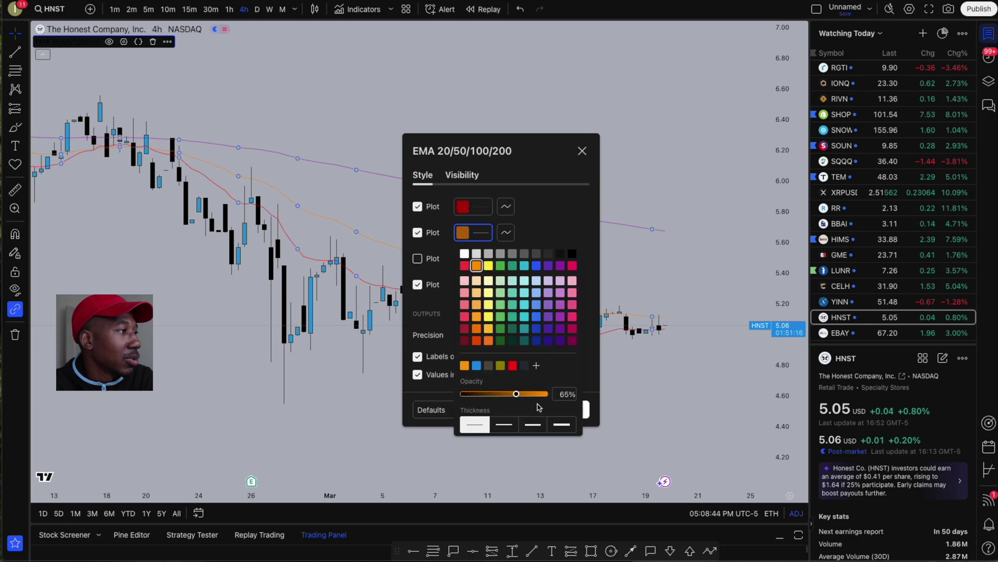
{"action": "left_click_drag", "start_coordinate": [514, 394], "coordinate": [557, 395]}
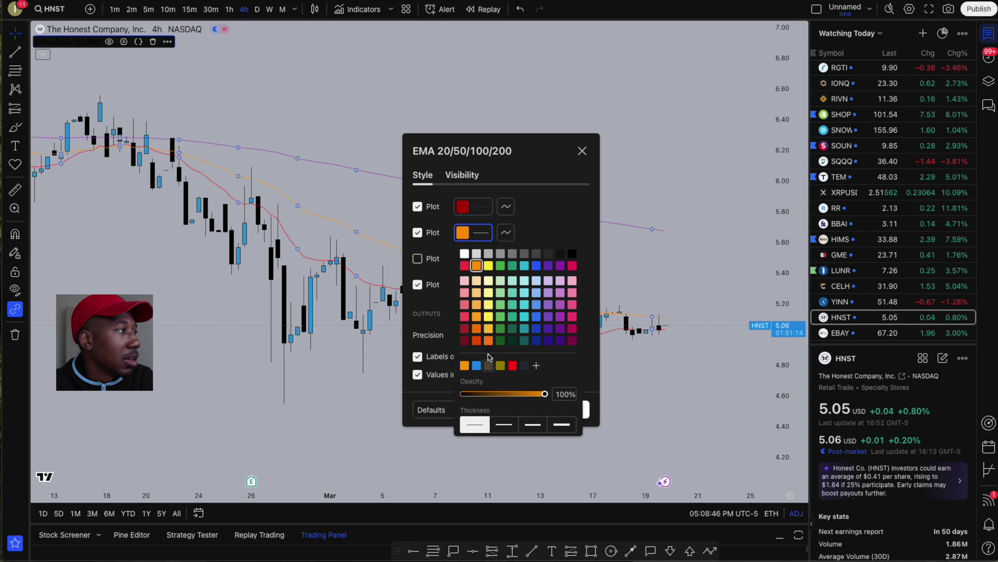
{"action": "left_click", "coordinate": [442, 287]}
Step: Toggle the fourth EMA plot off and on to identify its line, and set its opacity to 100%
{"action": "left_click", "coordinate": [417, 285]}
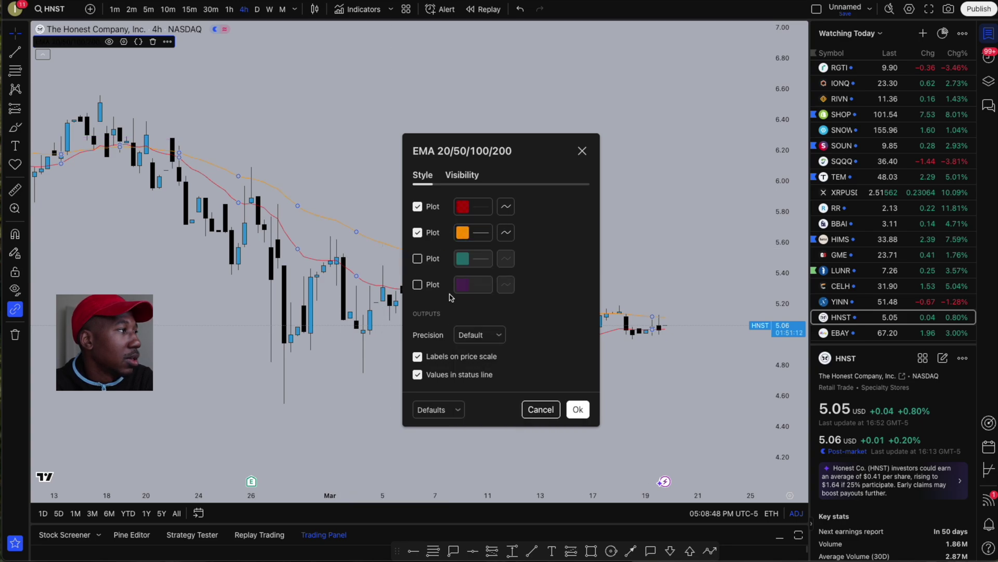
{"action": "left_click", "coordinate": [417, 284]}
{"action": "left_click", "coordinate": [464, 285]}
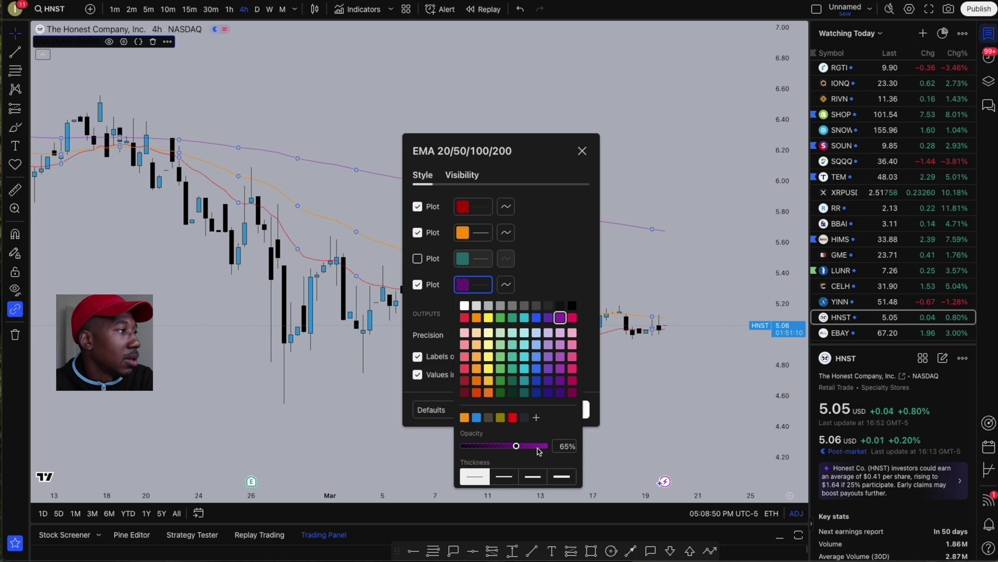
{"action": "left_click_drag", "start_coordinate": [519, 446], "coordinate": [595, 434]}
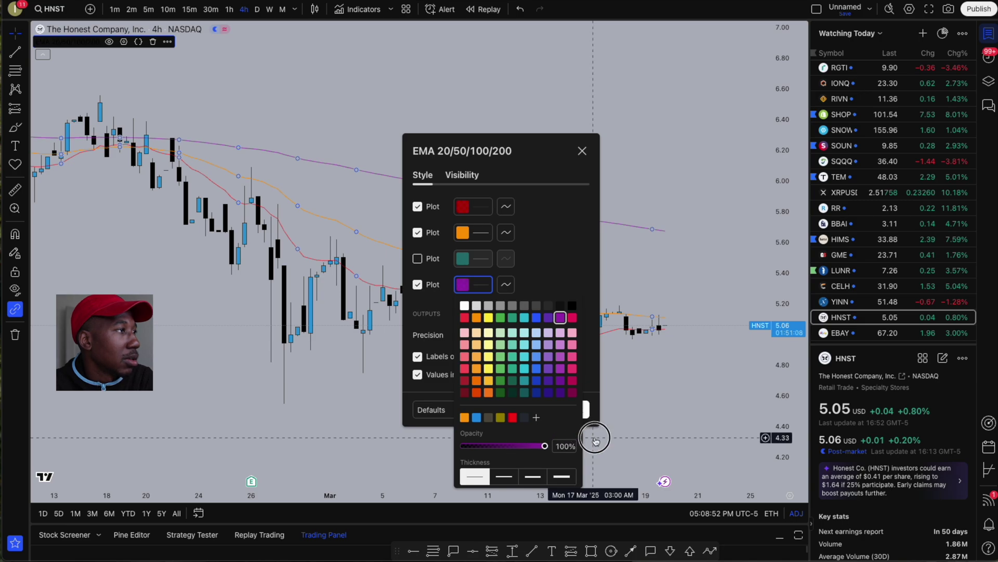
{"action": "left_click", "coordinate": [555, 262]}
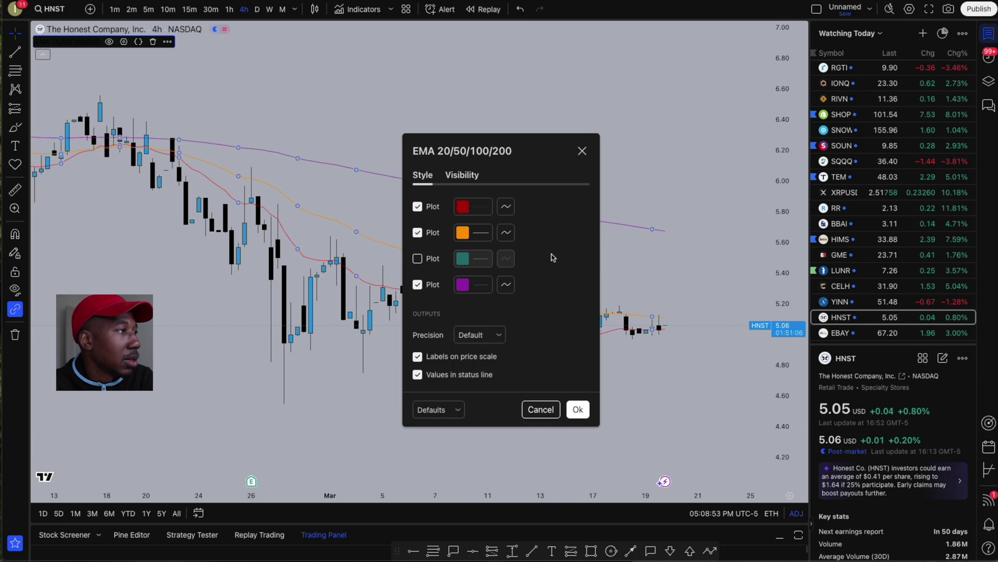
Step: Recolor the first EMA plot cyan and set its opacity to 100%
{"action": "left_click", "coordinate": [464, 208]}
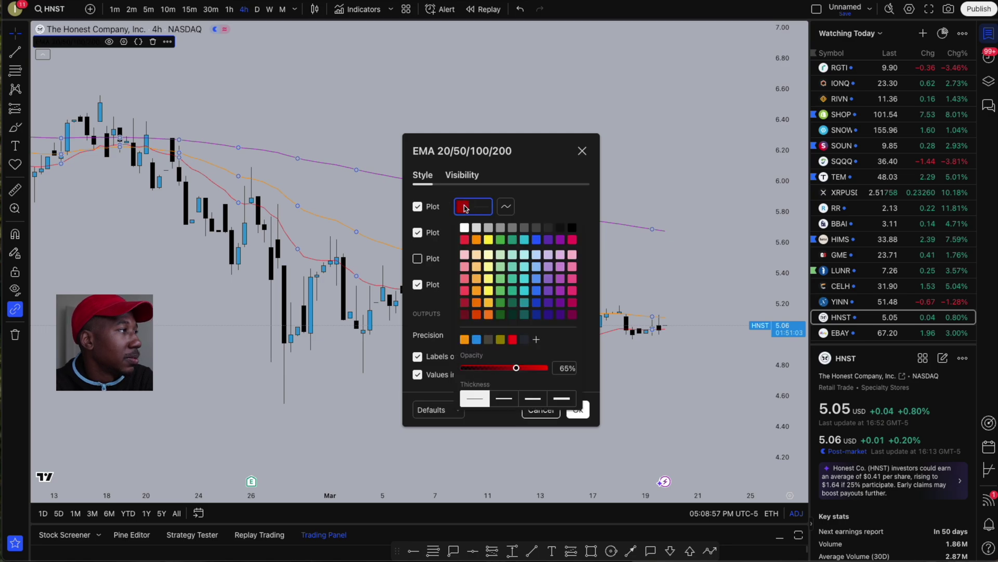
{"action": "left_click", "coordinate": [526, 243]}
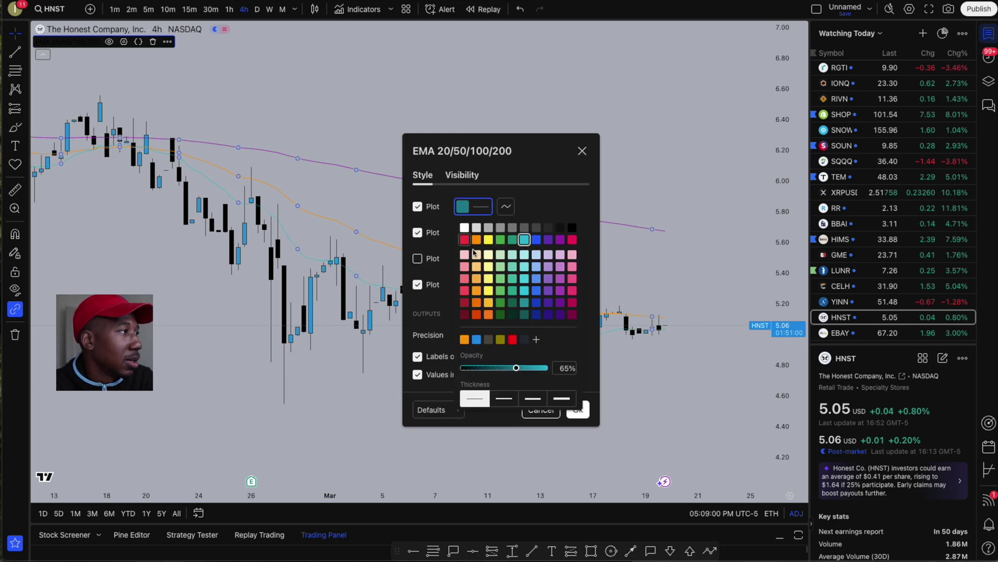
{"action": "left_click_drag", "start_coordinate": [516, 369], "coordinate": [582, 368]}
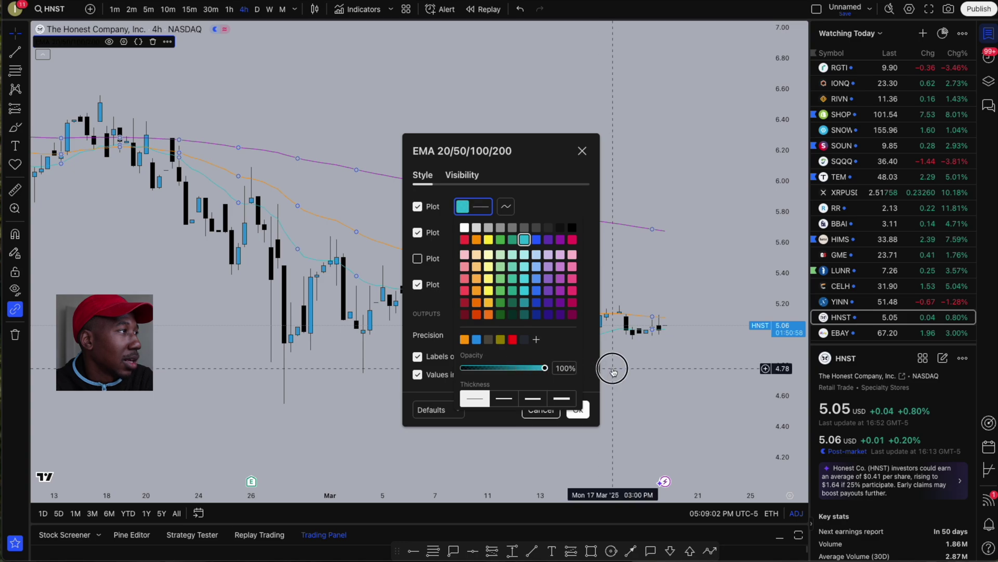
{"action": "left_click", "coordinate": [564, 189]}
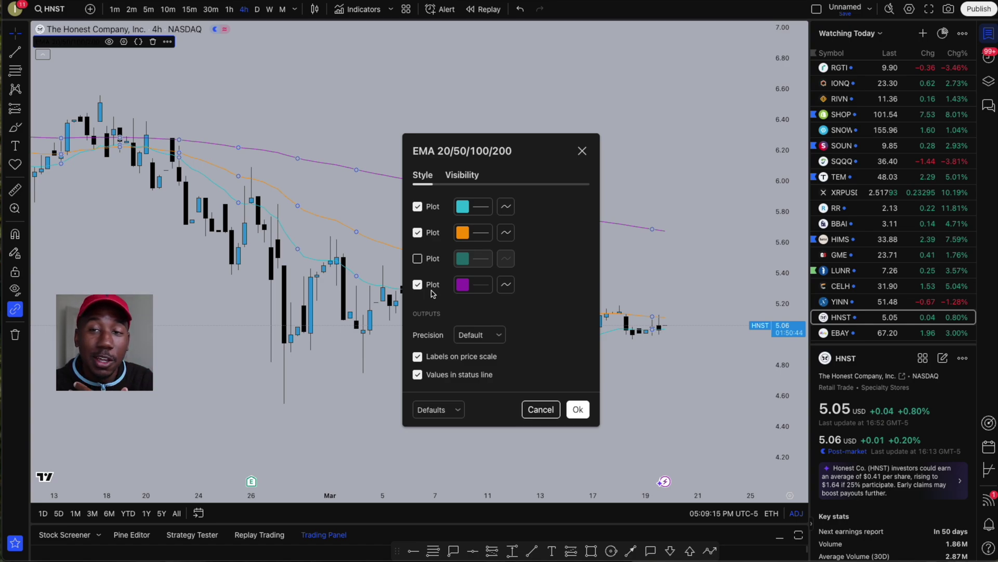
Step: Hide the second and fourth EMA plots and apply the settings, leaving only the first plot on the chart
{"action": "left_click", "coordinate": [419, 233]}
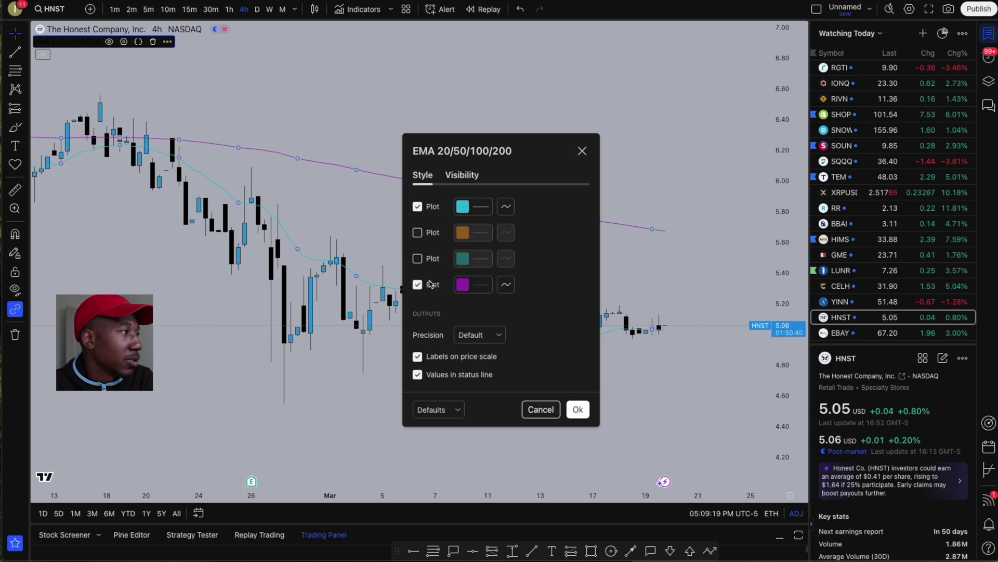
{"action": "left_click", "coordinate": [419, 285]}
{"action": "left_click", "coordinate": [578, 410]}
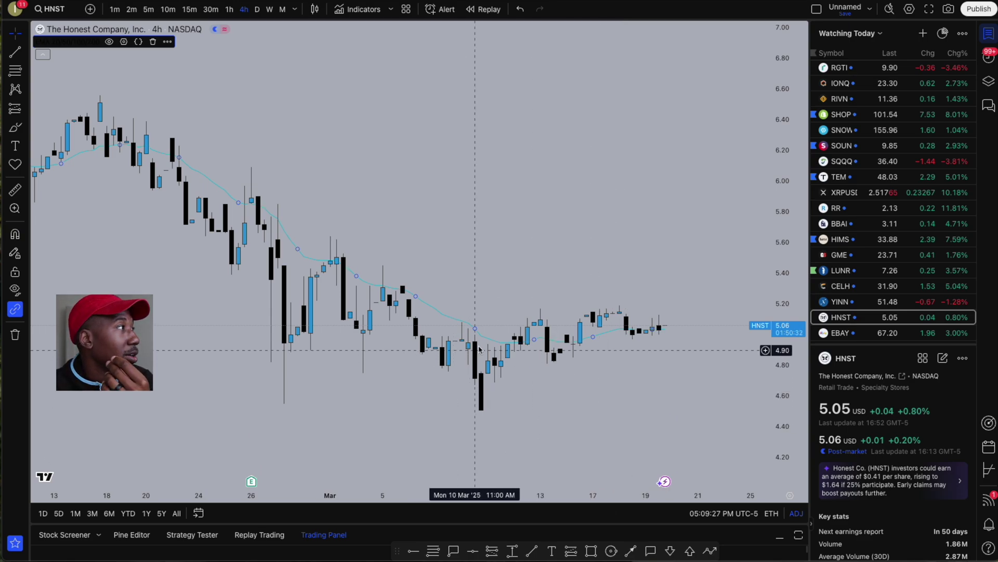
Step: Recolor the remaining cyan EMA line pink and deselect the indicator on the chart
{"action": "double_click", "coordinate": [379, 286]}
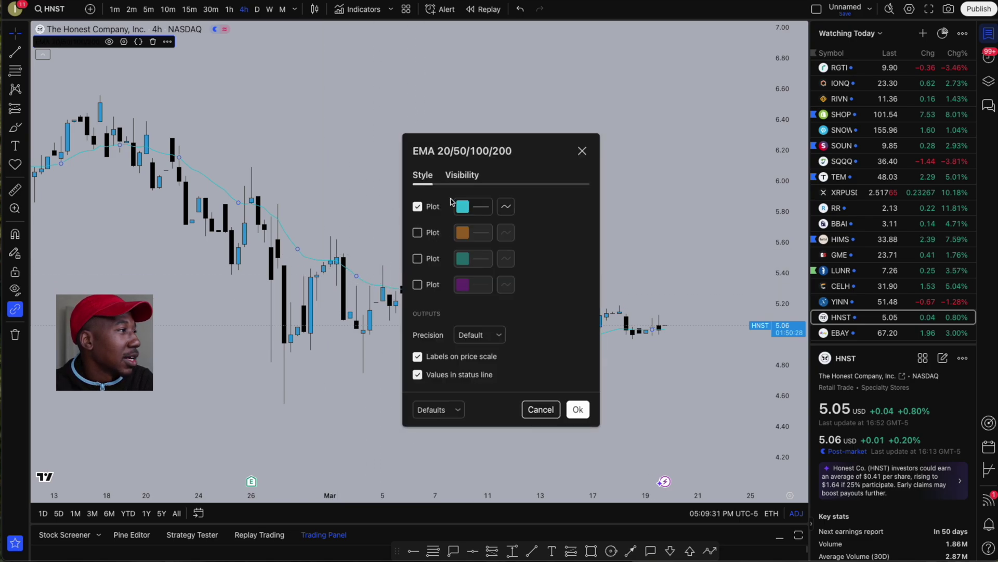
{"action": "left_click", "coordinate": [471, 207]}
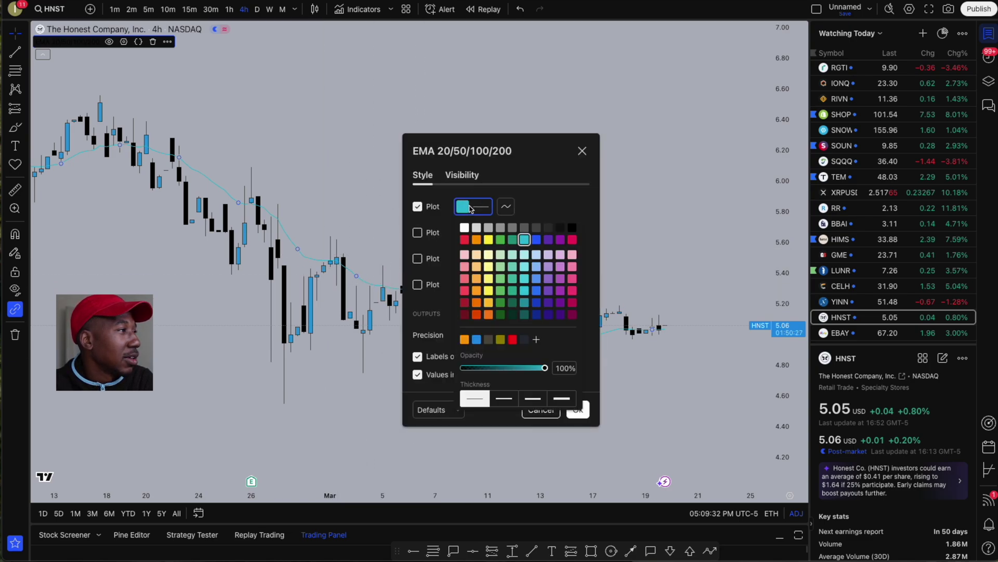
{"action": "left_click", "coordinate": [572, 240]}
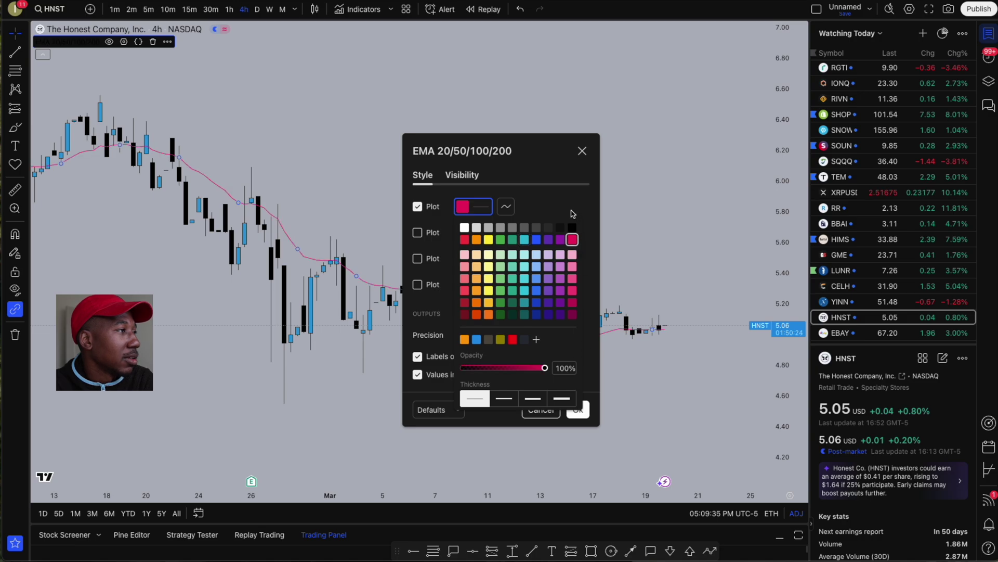
{"action": "left_click", "coordinate": [582, 151]}
{"action": "left_click", "coordinate": [582, 151]}
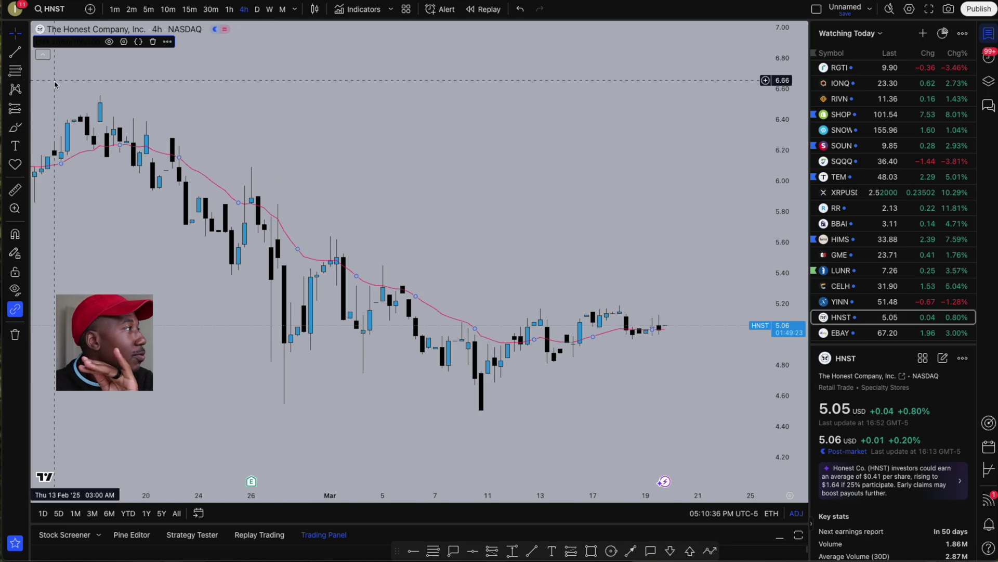
{"action": "left_click", "coordinate": [88, 99]}
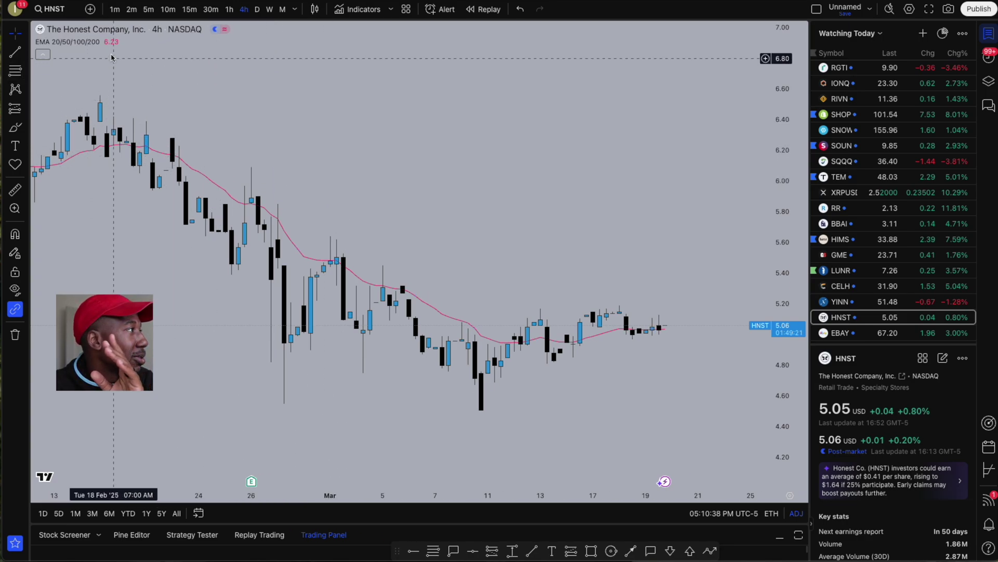
Step: Reopen the EMA indicator's style settings and show the second and third plots again
{"action": "double_click", "coordinate": [151, 152]}
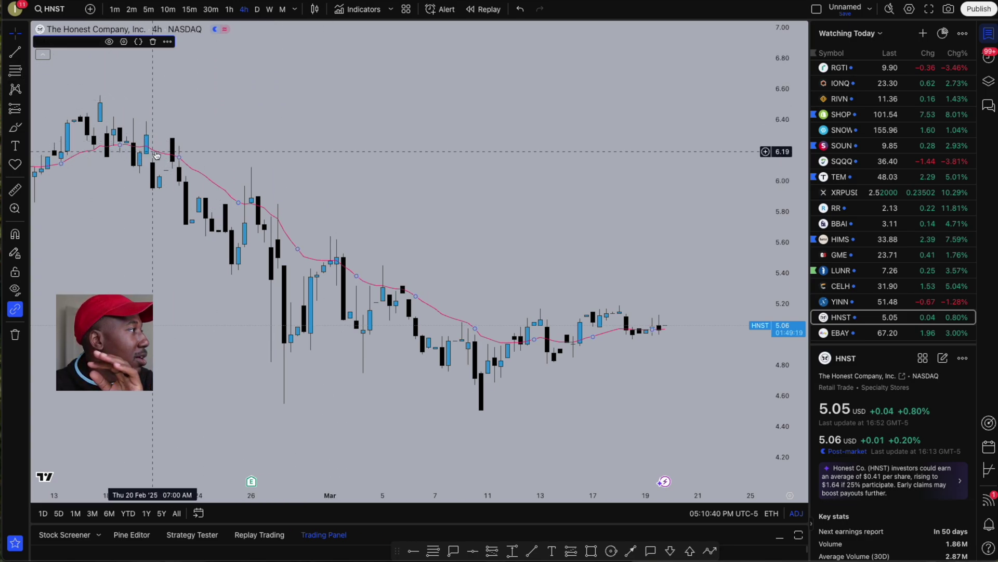
{"action": "left_click", "coordinate": [419, 233]}
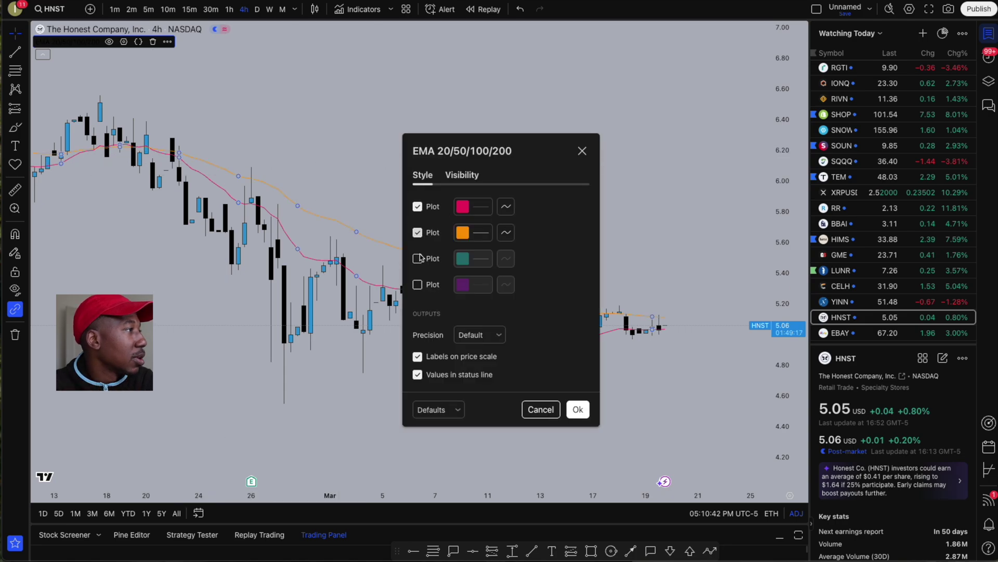
{"action": "left_click", "coordinate": [420, 259]}
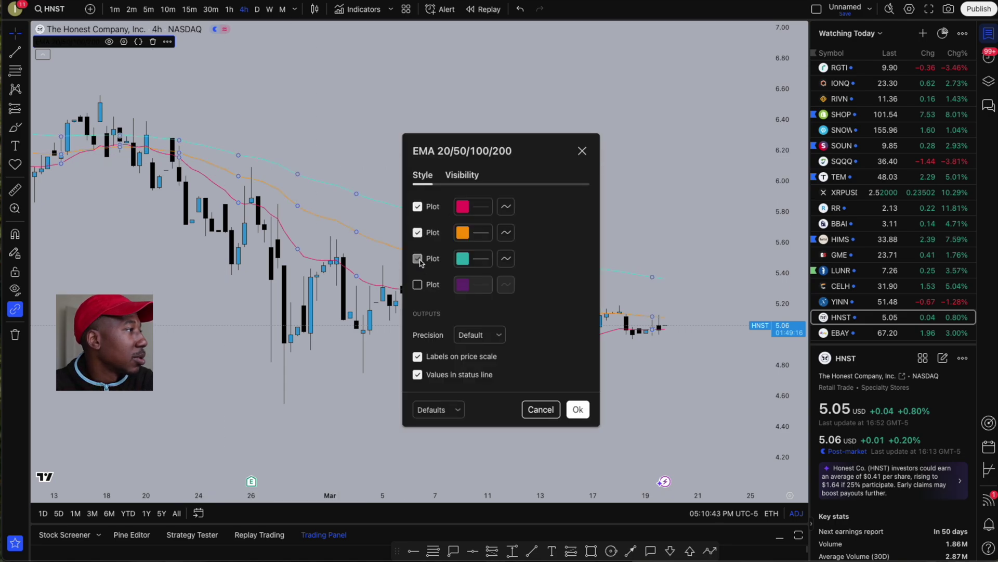
{"action": "left_click", "coordinate": [582, 150]}
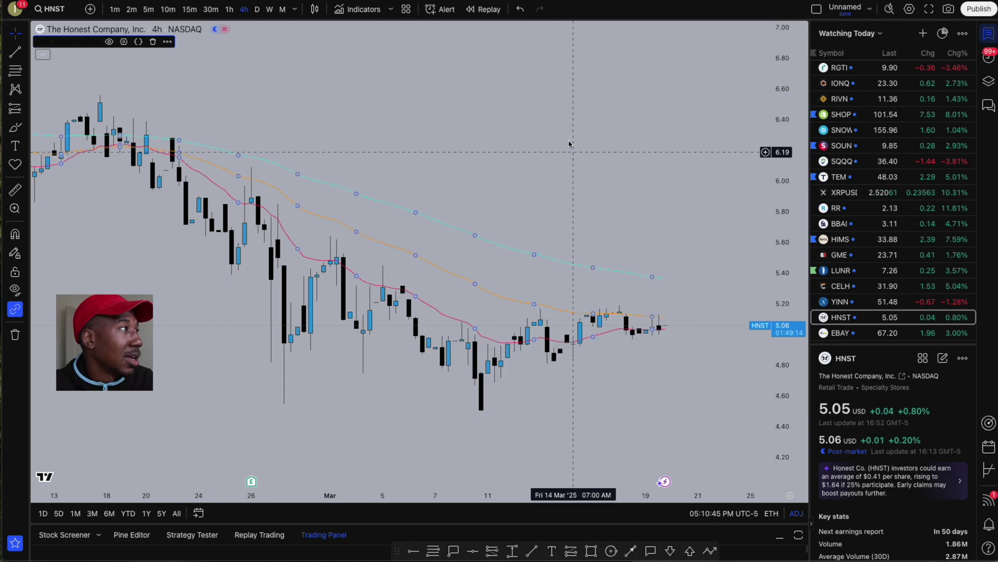
Step: Search the indicators for "rsi" and add the Relative Strength Index to the chart
{"action": "left_click", "coordinate": [342, 11]}
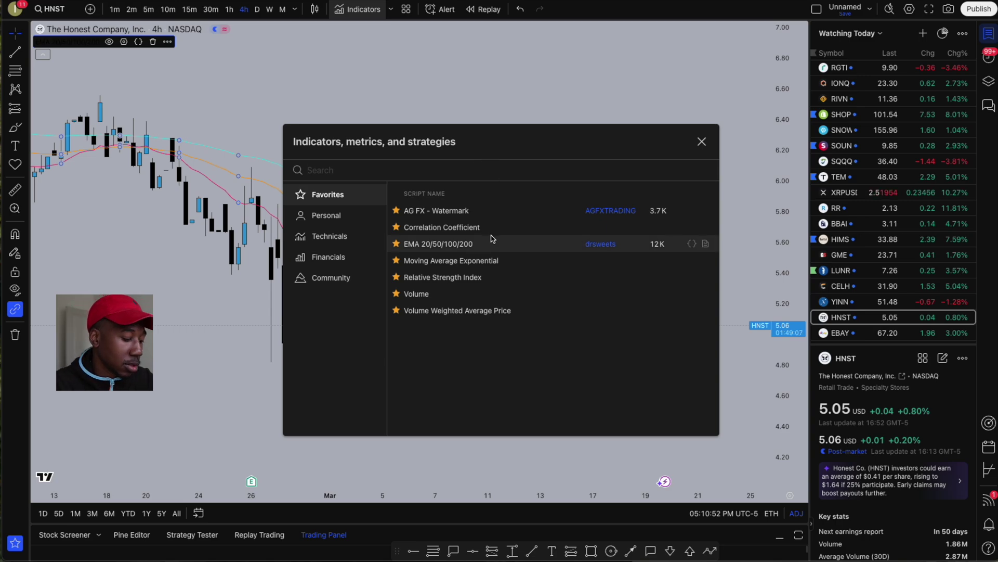
{"action": "type", "text": "rsi"}
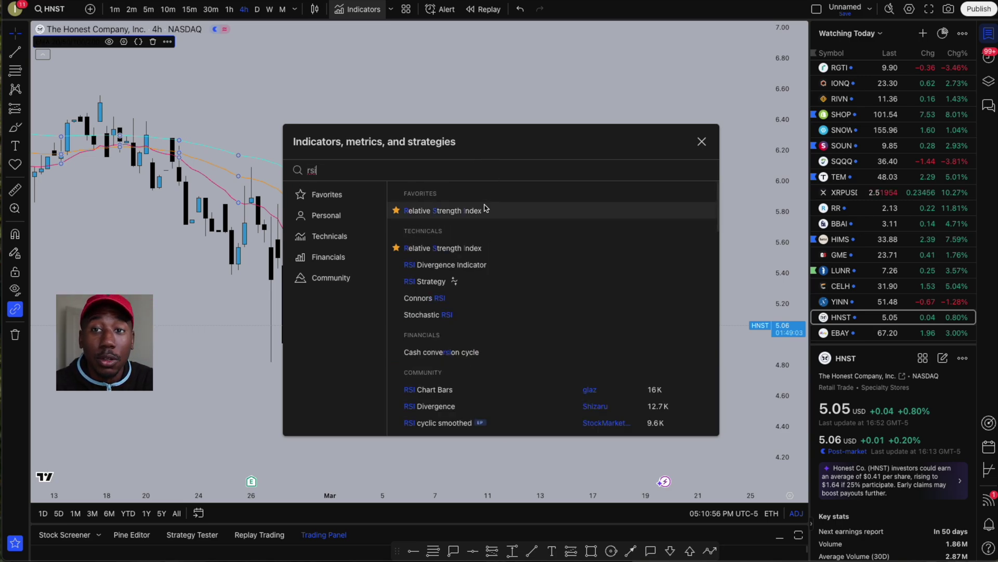
{"action": "left_click", "coordinate": [484, 210]}
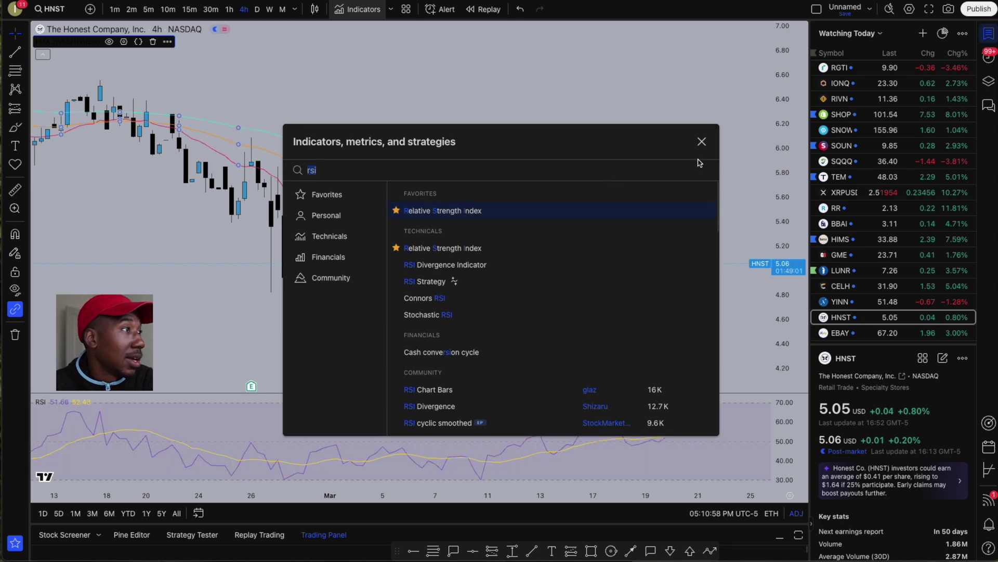
Step: Close the indicator search, then hide the RSI-based MA in the RSI indicator's style settings and apply the change
{"action": "key", "text": "Escape"}
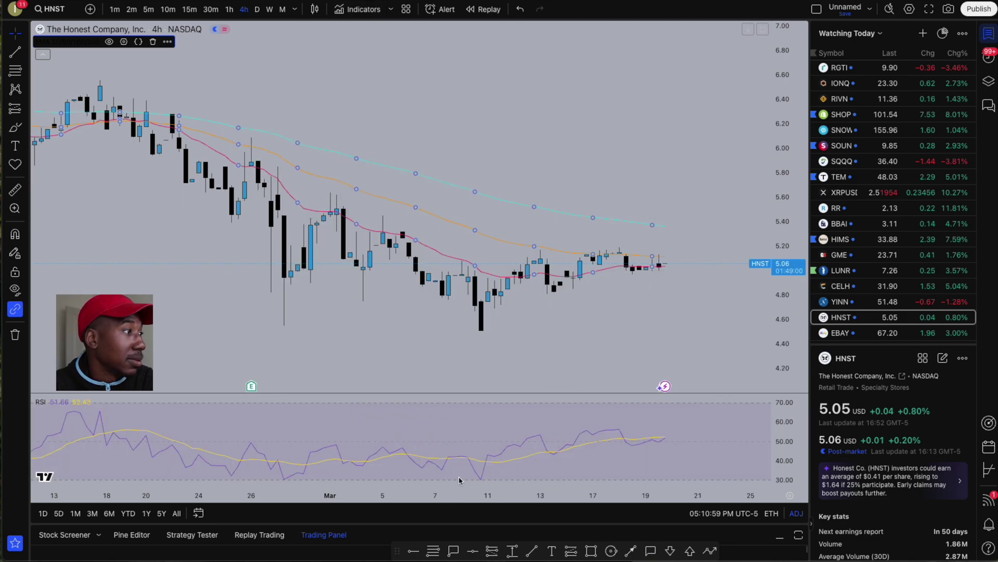
{"action": "double_click", "coordinate": [527, 459]}
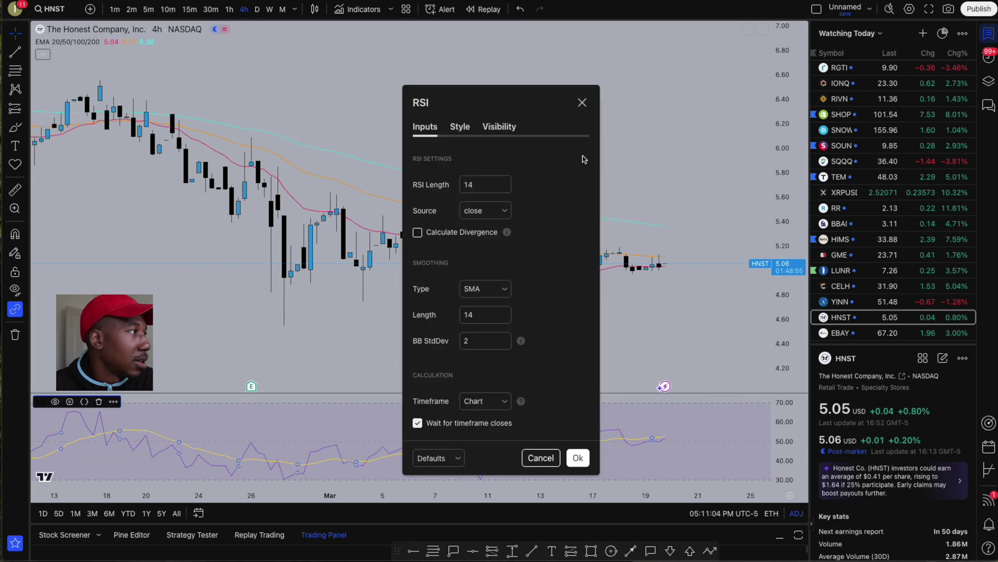
{"action": "left_click", "coordinate": [459, 127]}
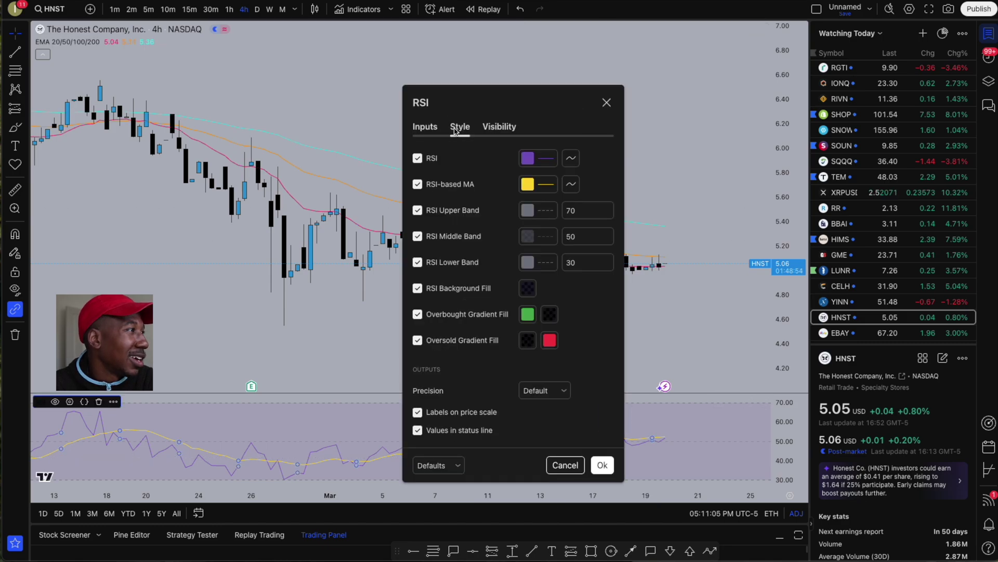
{"action": "left_click", "coordinate": [418, 184]}
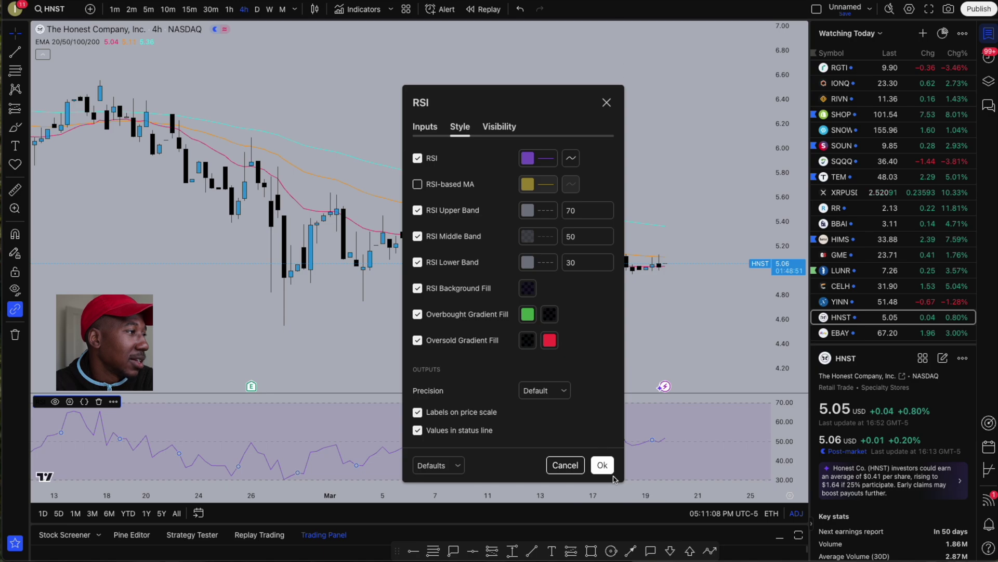
{"action": "left_click", "coordinate": [604, 464]}
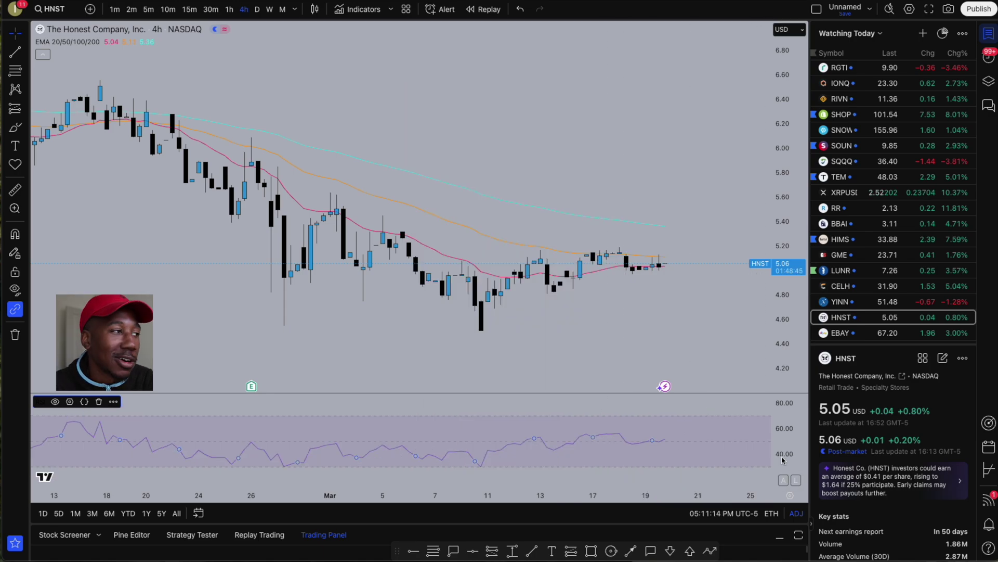
Step: Examine the RSI's moves beyond its upper and lower bands against the HNST price action back to October
{"action": "scroll", "coordinate": [640, 442], "scroll_direction": "down", "scroll_amount": 2}
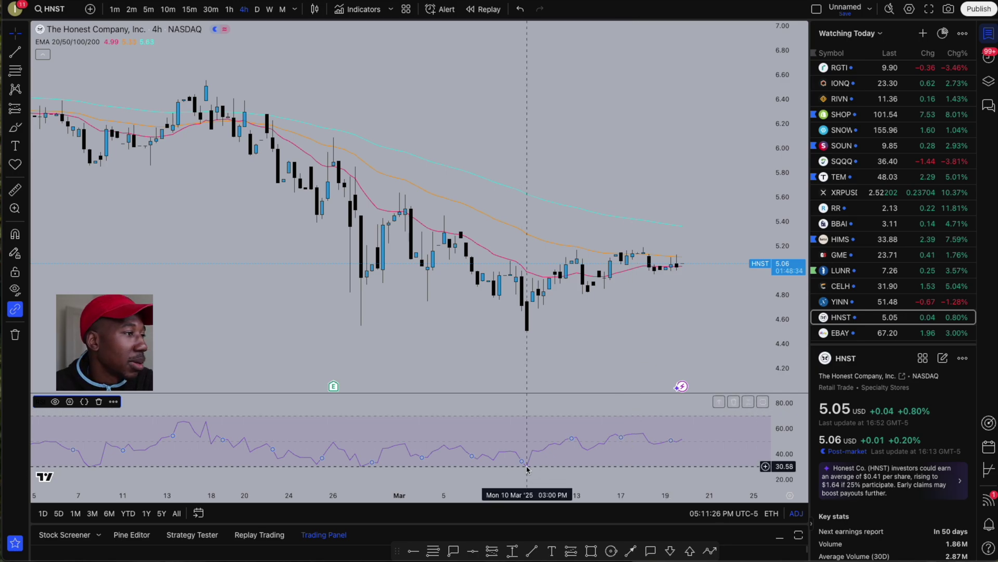
{"action": "scroll", "coordinate": [526, 468], "scroll_direction": "down", "scroll_amount": 3}
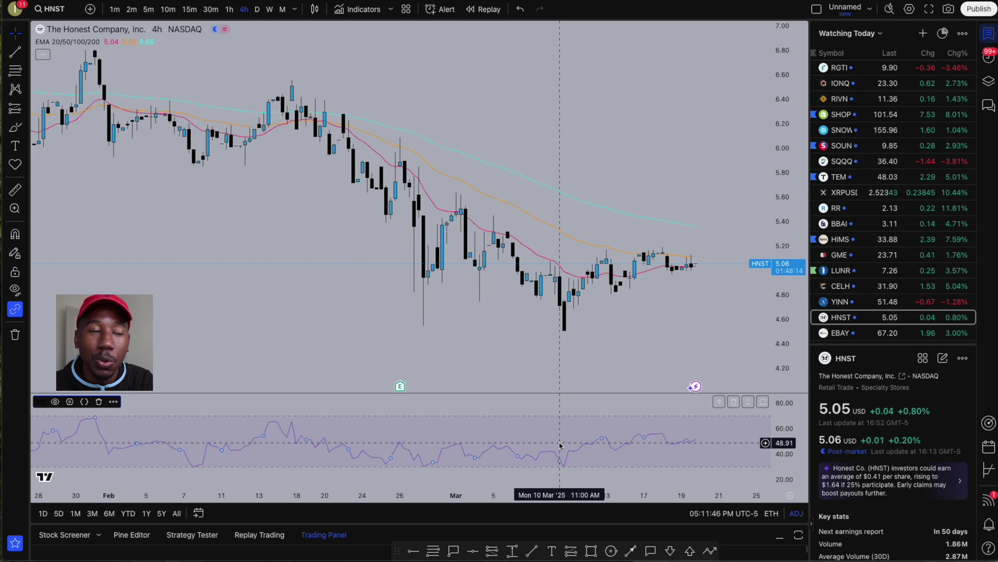
{"action": "scroll", "coordinate": [562, 445], "scroll_direction": "down", "scroll_amount": 3}
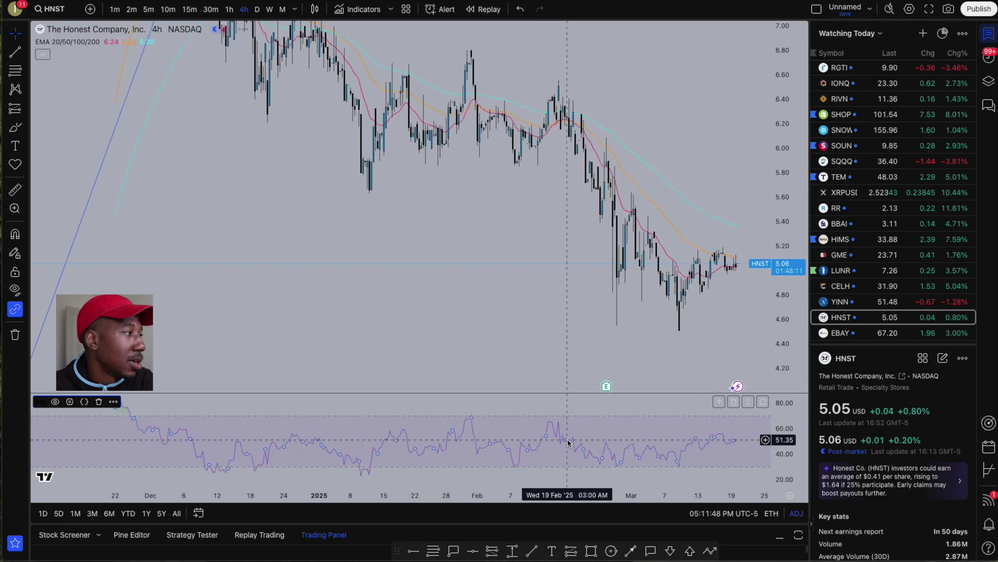
{"action": "scroll", "coordinate": [546, 439], "scroll_direction": "down", "scroll_amount": 2}
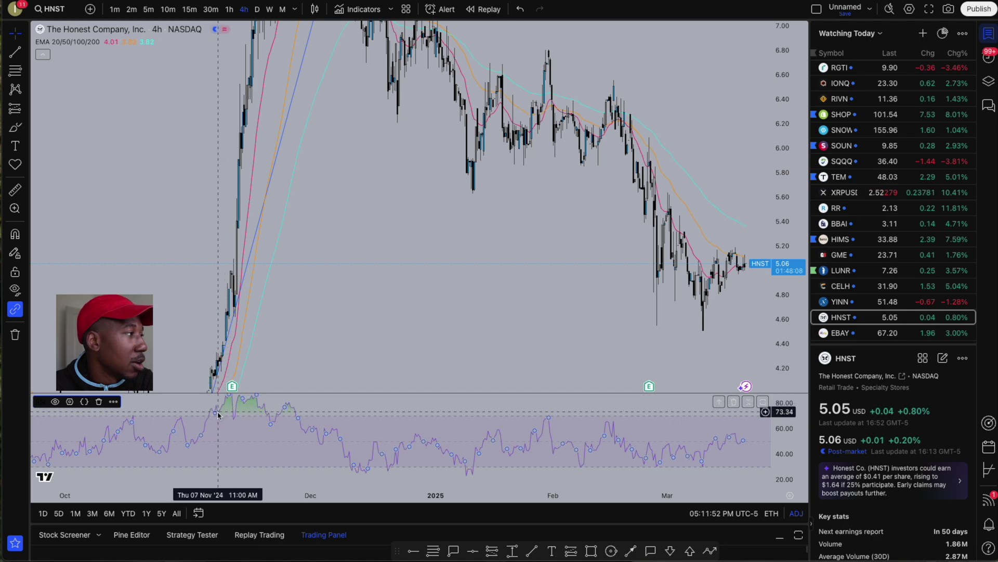
{"action": "left_click_drag", "start_coordinate": [785, 151], "coordinate": [788, 353]}
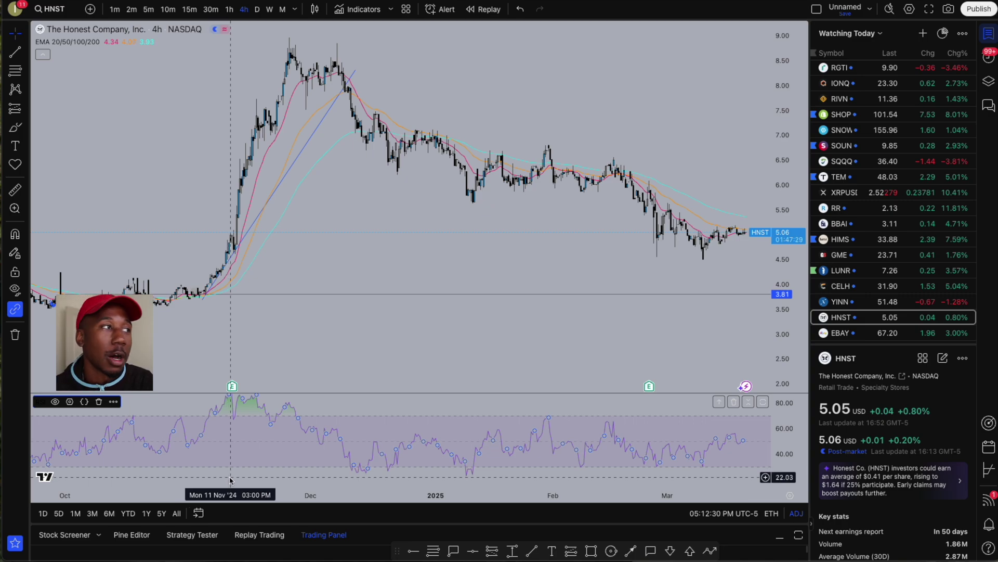
{"action": "scroll", "coordinate": [500, 440], "scroll_direction": "up", "scroll_amount": 1}
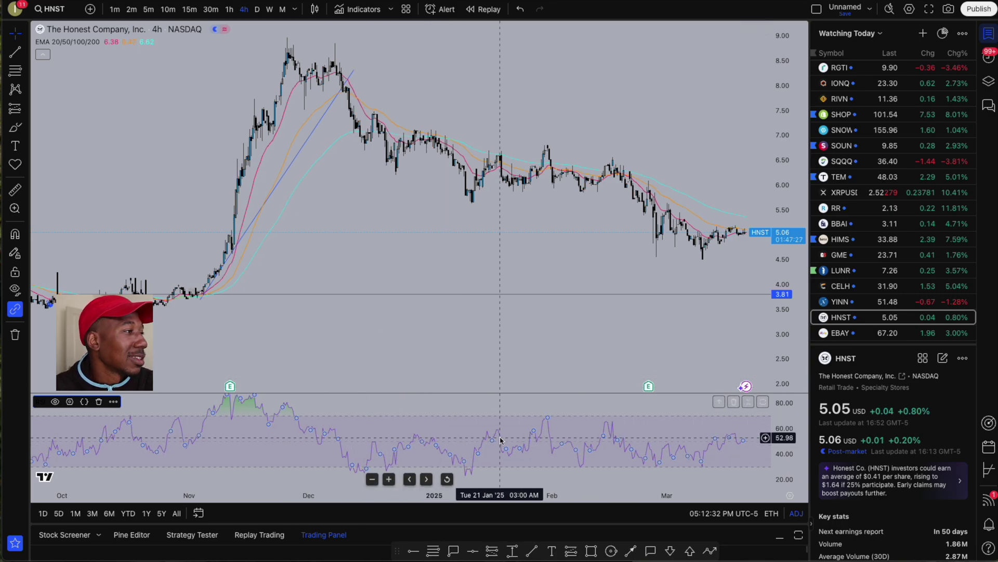
{"action": "scroll", "coordinate": [500, 440], "scroll_direction": "up", "scroll_amount": 2}
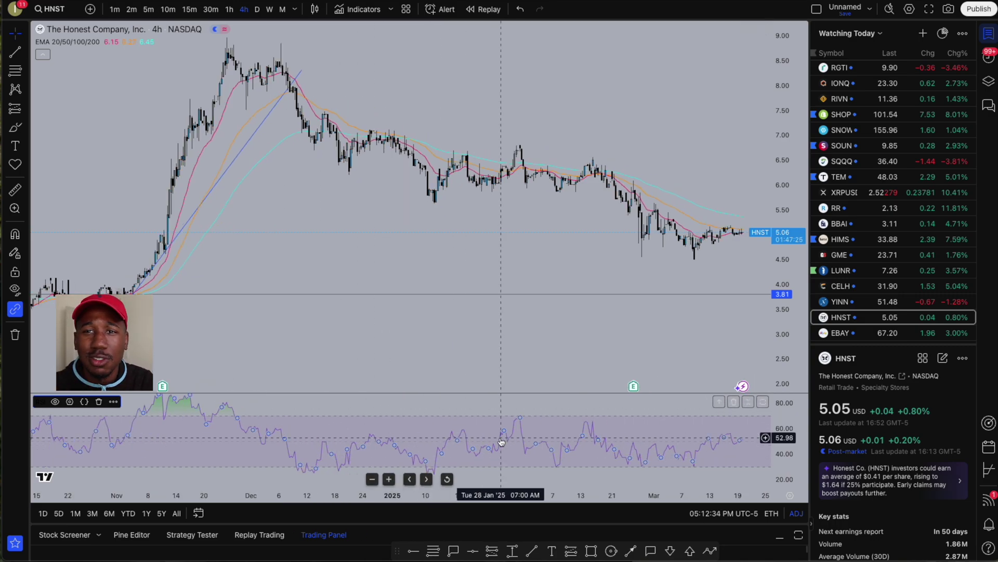
{"action": "scroll", "coordinate": [501, 440], "scroll_direction": "up", "scroll_amount": 2}
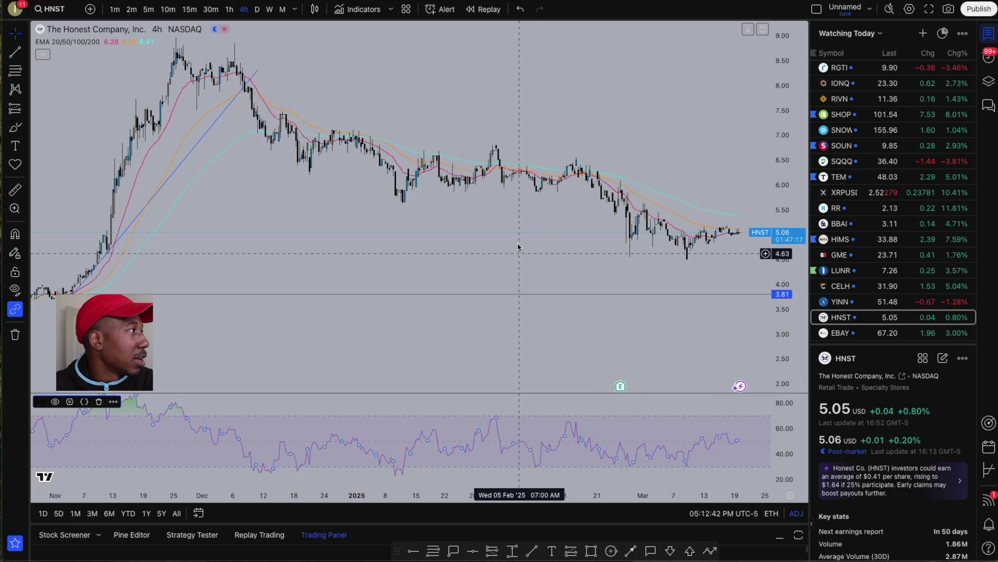
Step: Delete the horizontal line at 3.81 from the price chart together with its linked alert
{"action": "left_click_drag", "start_coordinate": [400, 223], "coordinate": [341, 256]}
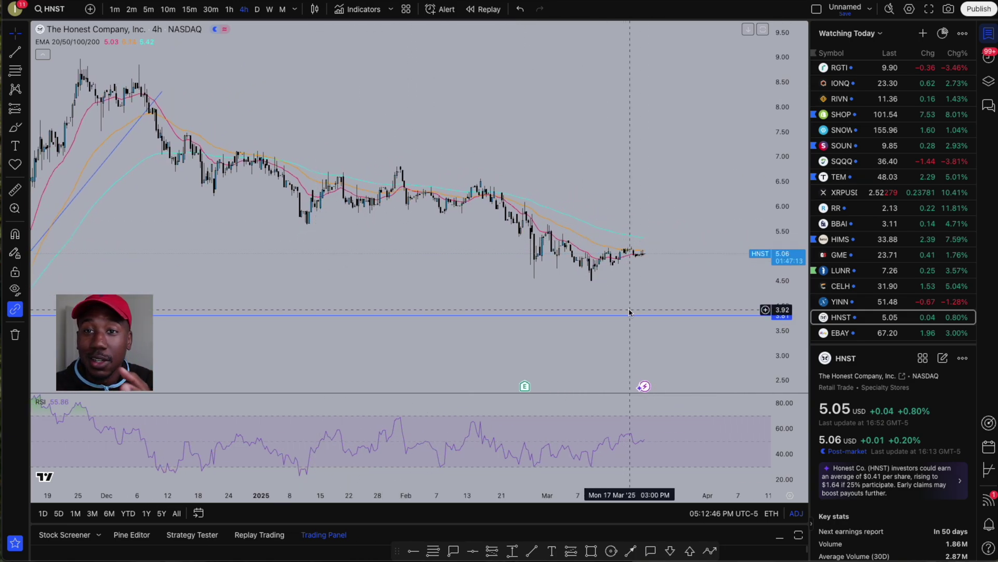
{"action": "left_click", "coordinate": [571, 315]}
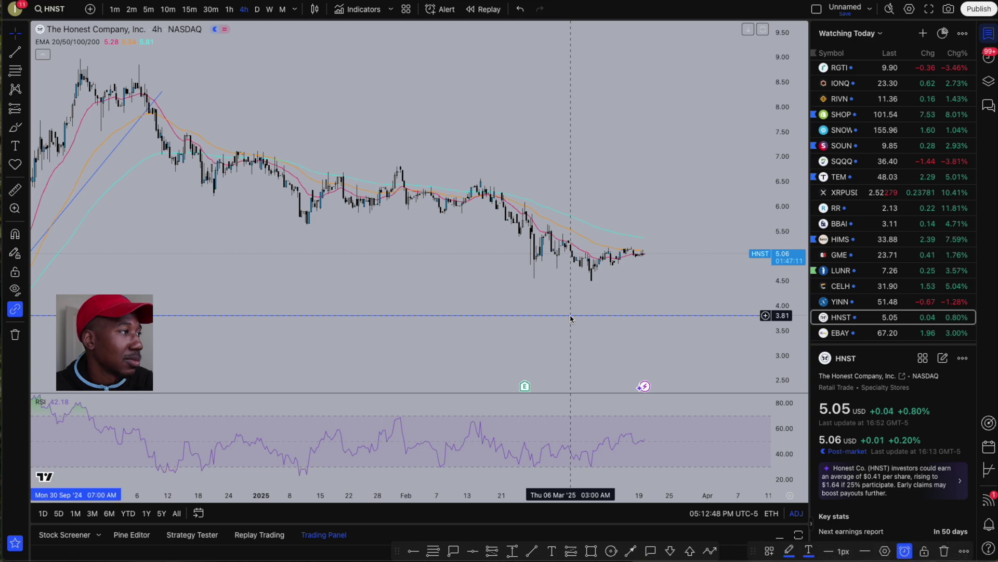
{"action": "type", "text": "l"}
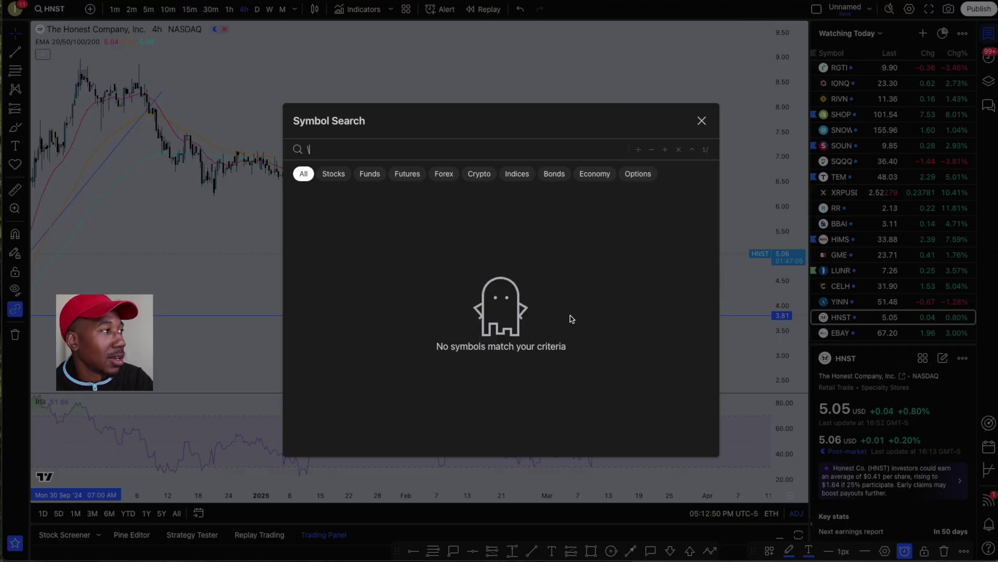
{"action": "left_click", "coordinate": [701, 119]}
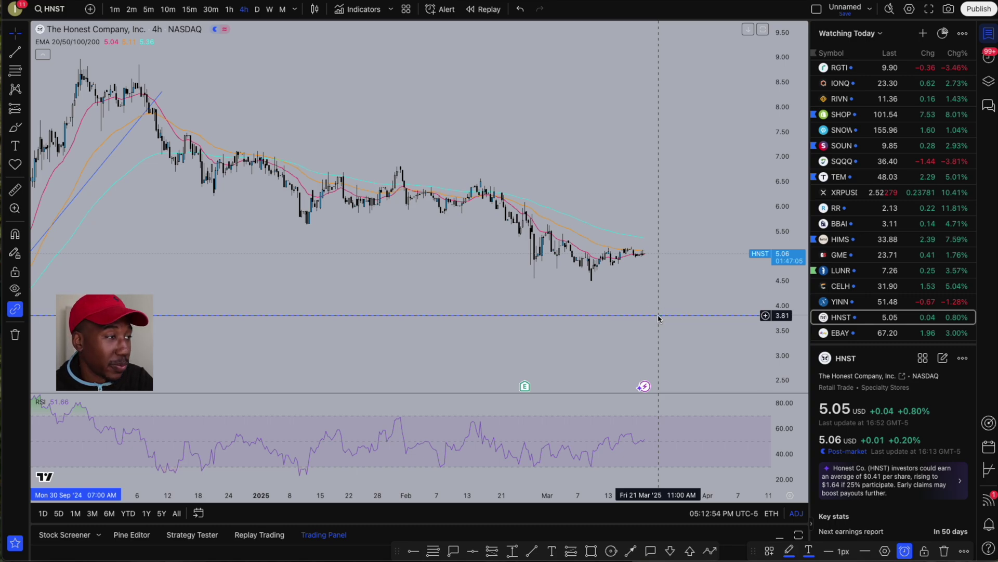
{"action": "key", "text": "Delete"}
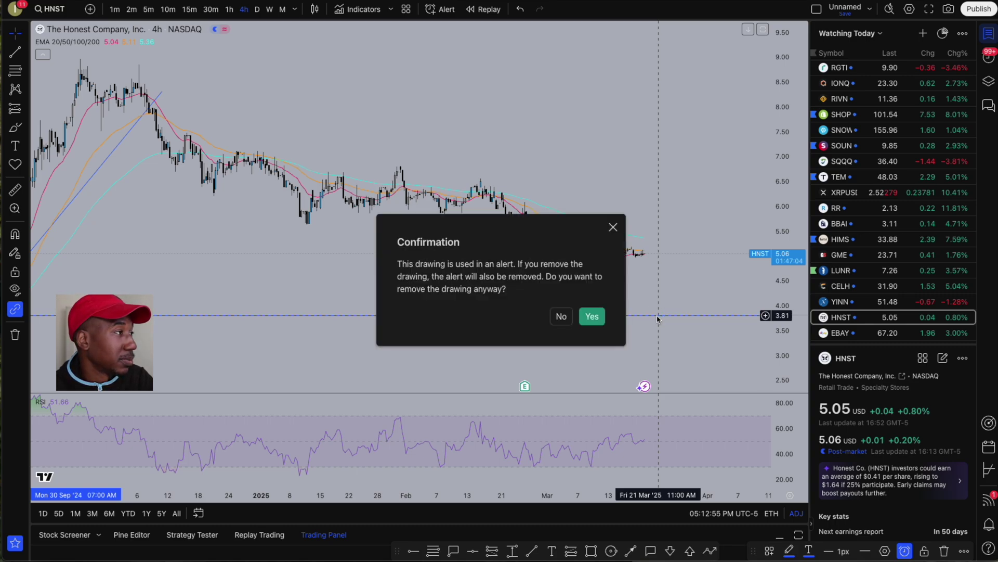
{"action": "left_click", "coordinate": [593, 317]}
Step: Hide the second and third plots of the EMA 20/50/100/200 indicator, apply the settings and deselect it
{"action": "scroll", "coordinate": [614, 306], "scroll_direction": "up", "scroll_amount": 3}
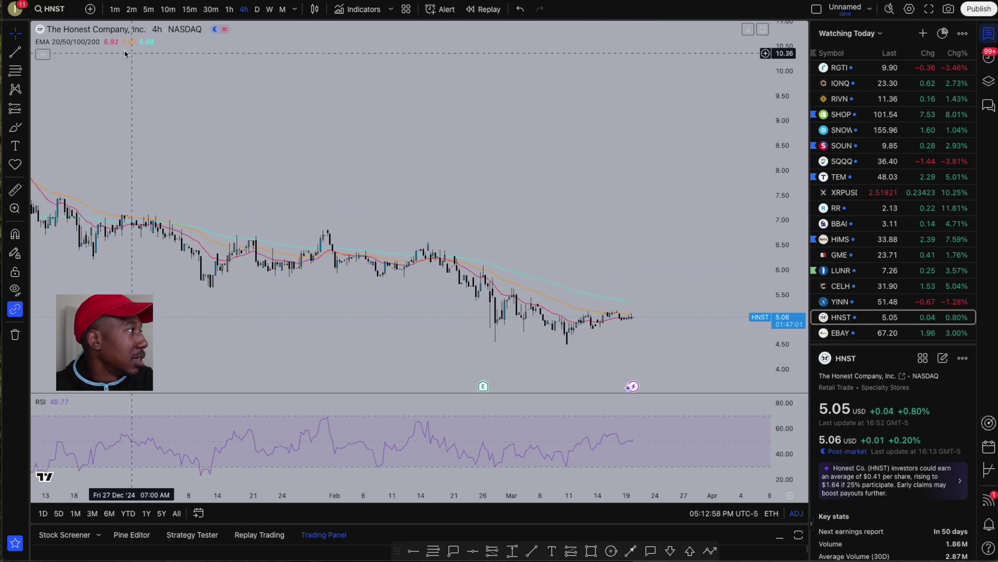
{"action": "double_click", "coordinate": [294, 250]}
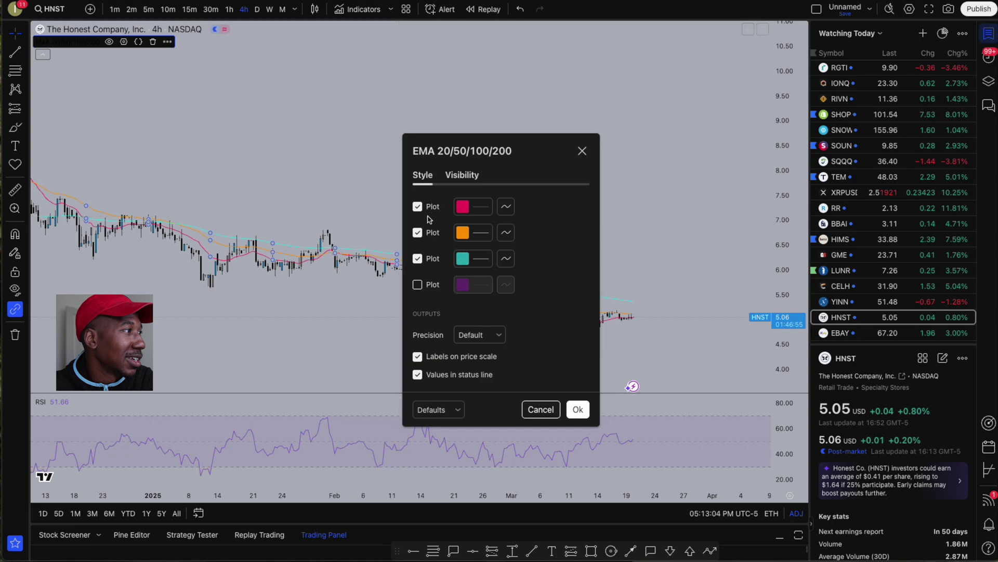
{"action": "left_click", "coordinate": [417, 233]}
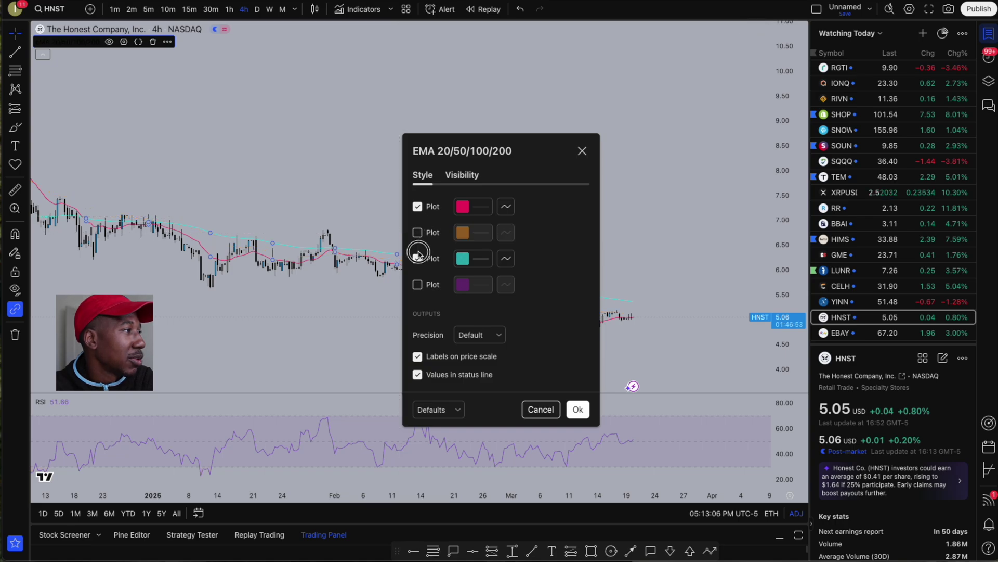
{"action": "left_click", "coordinate": [418, 259]}
{"action": "left_click", "coordinate": [579, 410]}
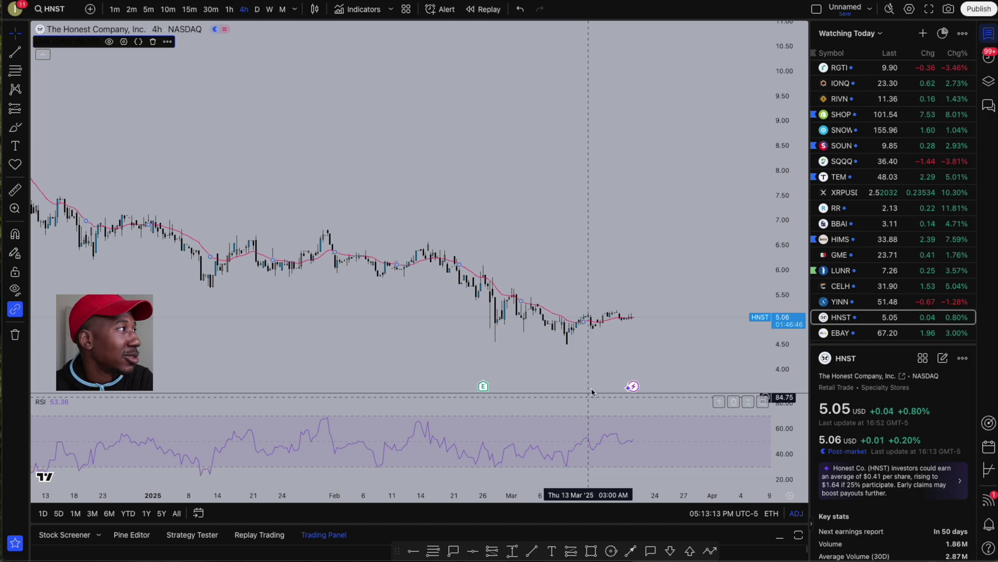
{"action": "left_click", "coordinate": [354, 33]}
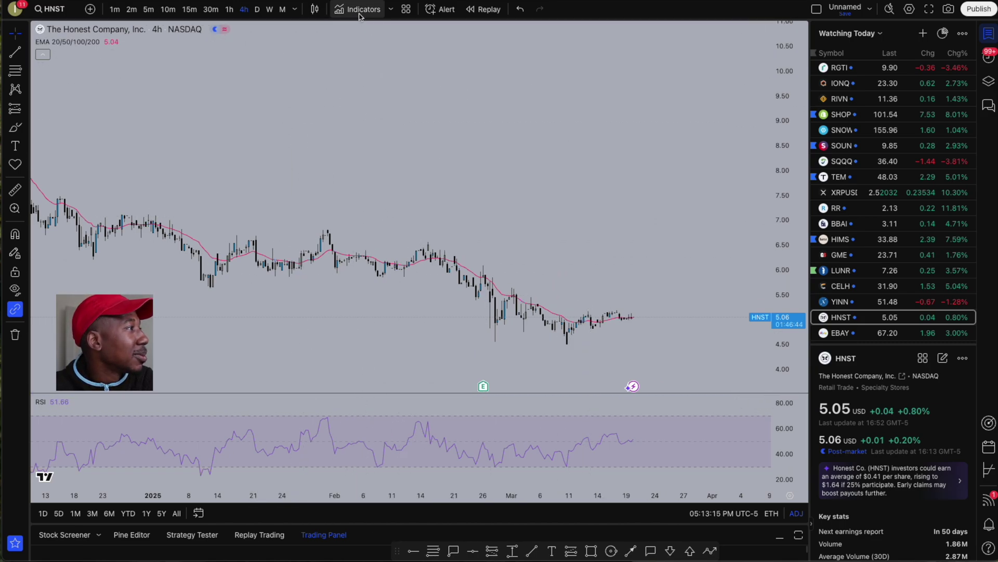
Step: Search the indicators for "ema" and add Moving Average Exponential to the chart three times
{"action": "left_click", "coordinate": [356, 9]}
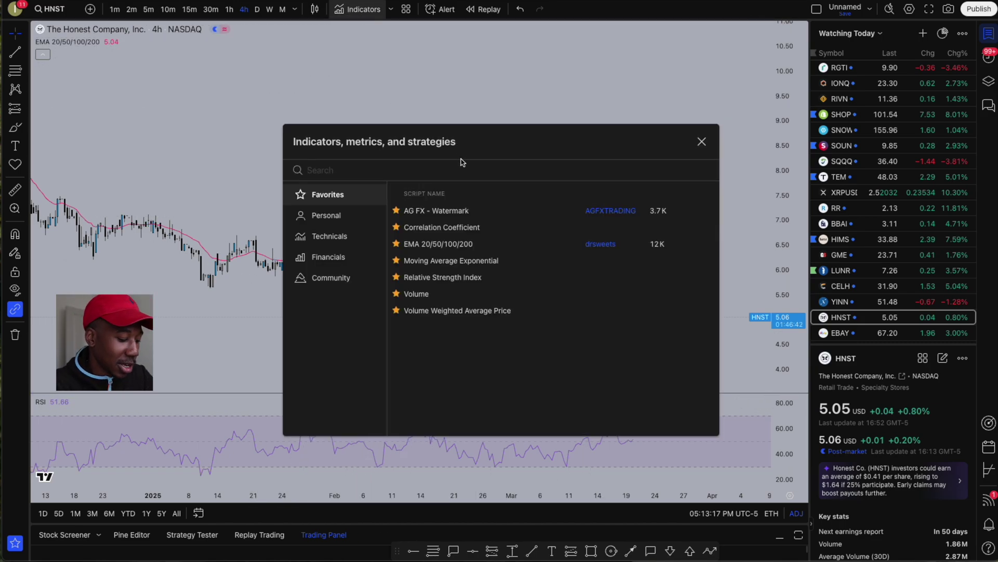
{"action": "type", "text": "ema"}
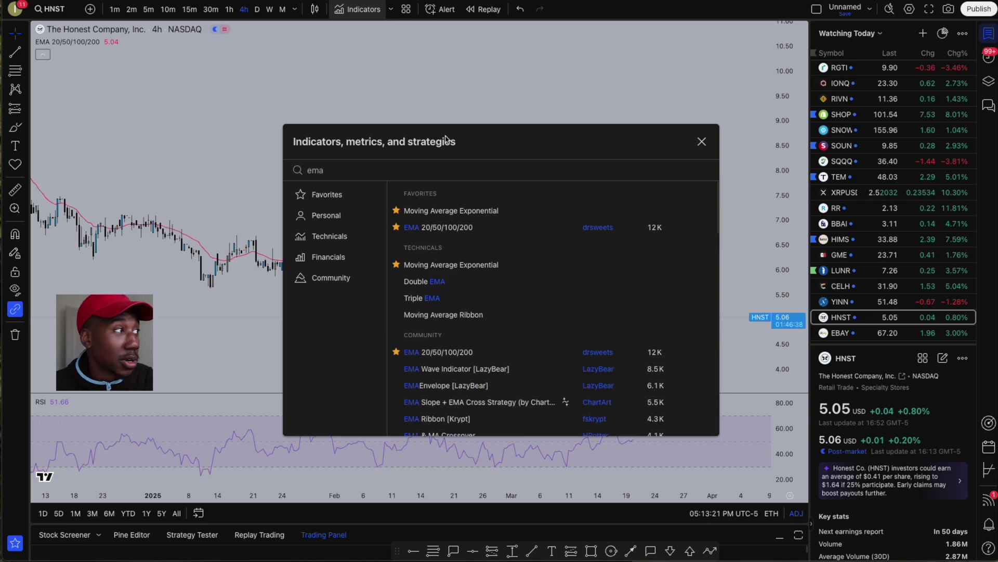
{"action": "left_click", "coordinate": [422, 212]}
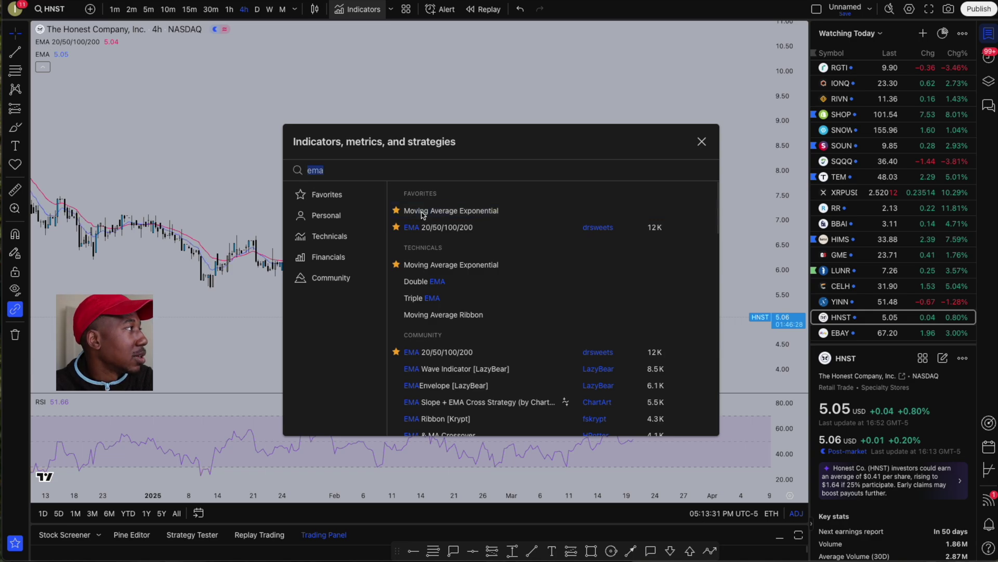
{"action": "left_click", "coordinate": [432, 209]}
{"action": "left_click", "coordinate": [445, 208]}
{"action": "left_click", "coordinate": [702, 142]}
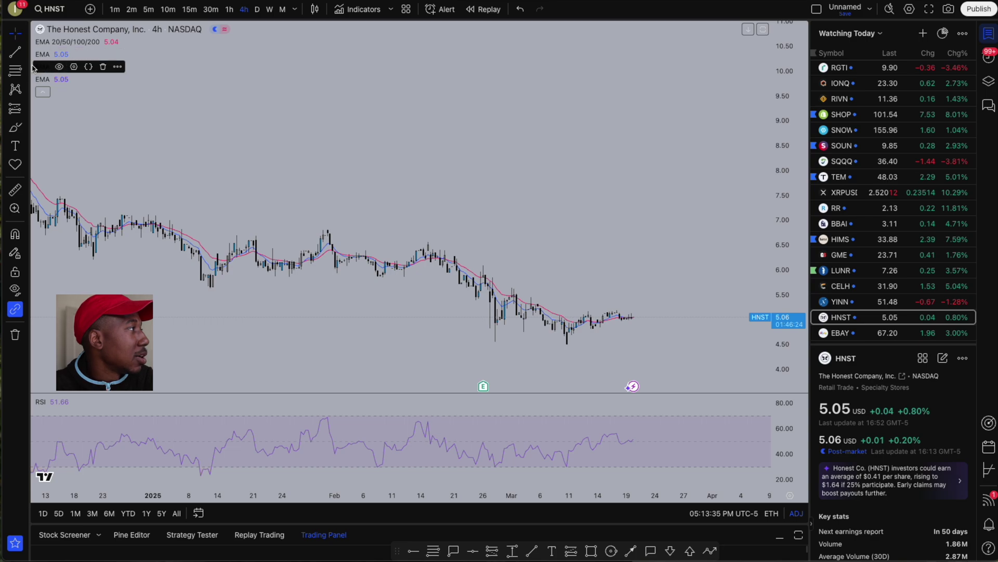
Step: Set the line color of the first single EMA indicator to purple in its style settings
{"action": "mouse_move", "coordinate": [40, 71]}
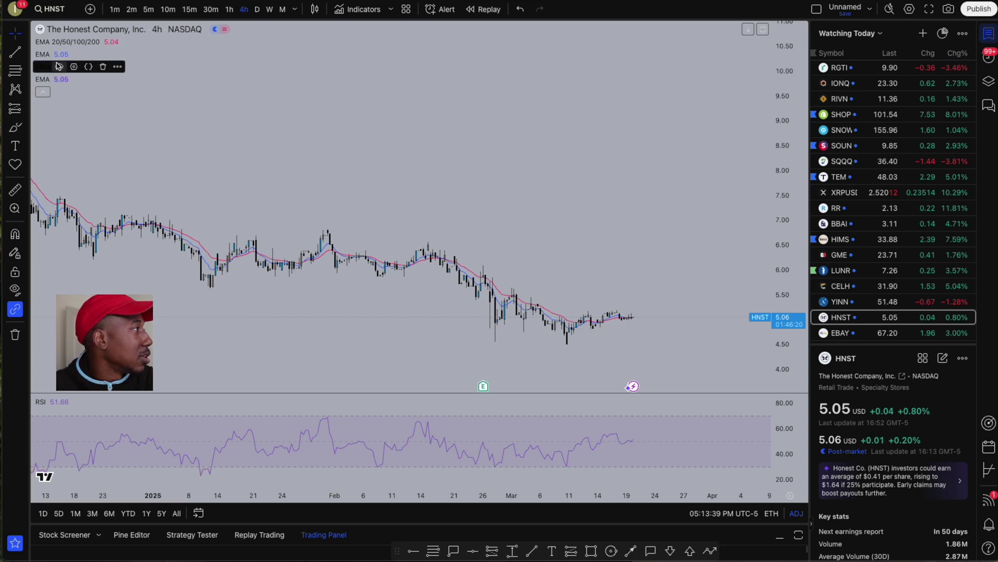
{"action": "double_click", "coordinate": [44, 55]}
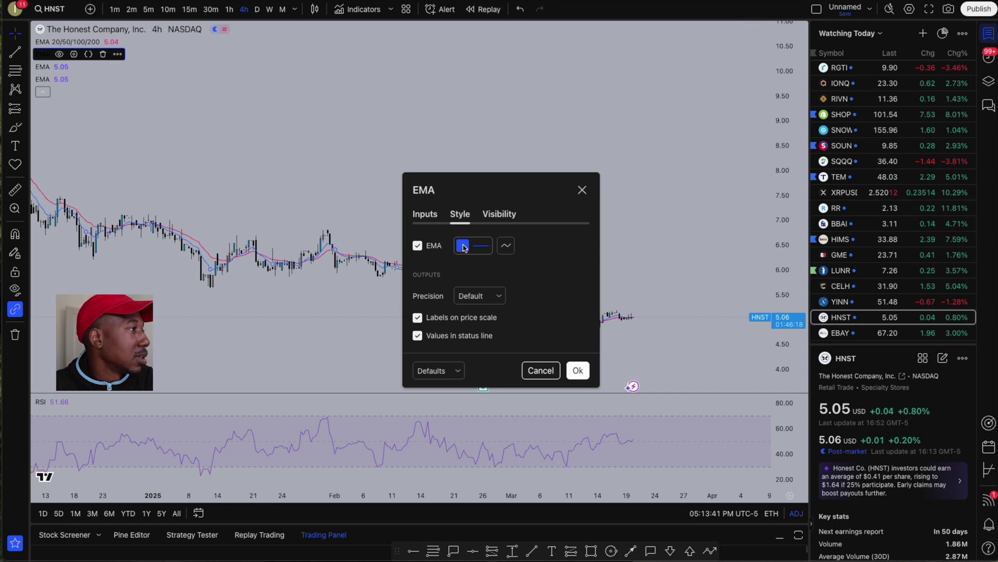
{"action": "left_click", "coordinate": [463, 247]}
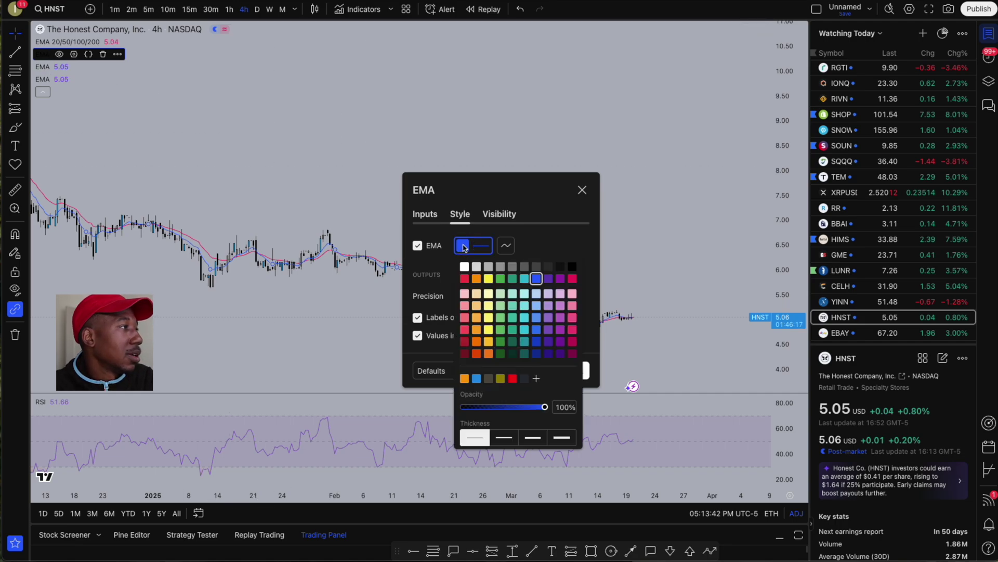
{"action": "left_click", "coordinate": [560, 280]}
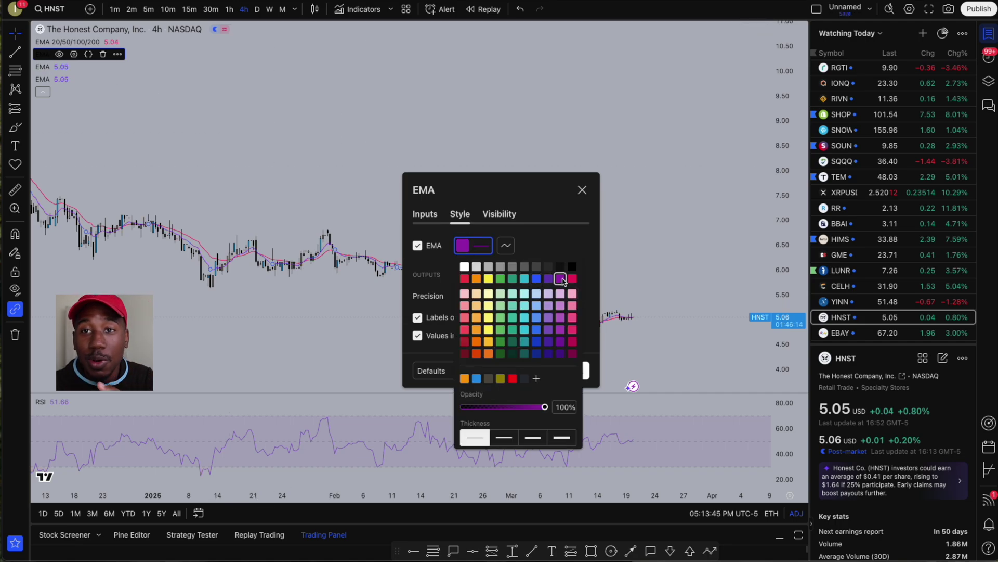
Step: Set the length of the first single EMA indicator to 200 and apply the settings
{"action": "left_click", "coordinate": [424, 214]}
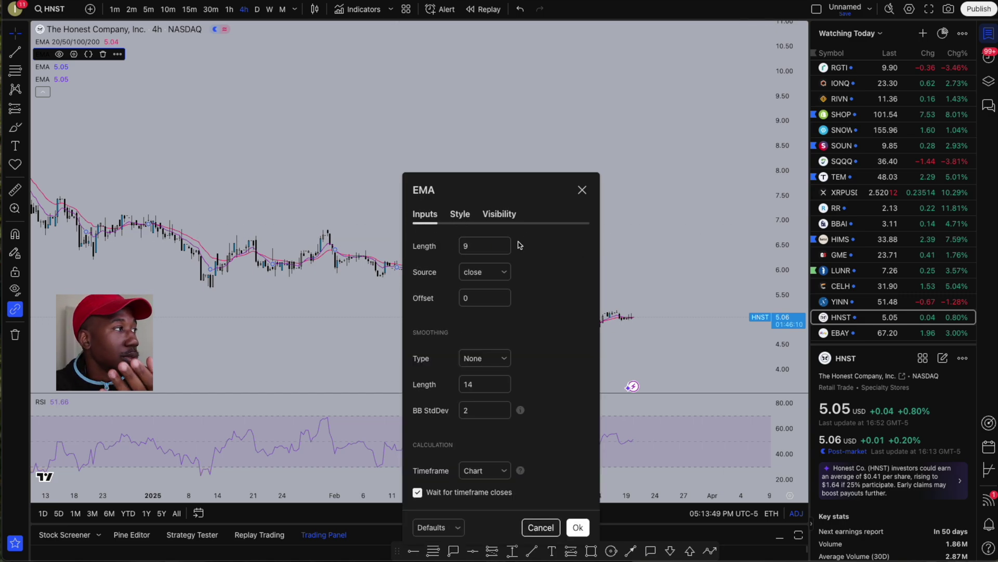
{"action": "left_click", "coordinate": [461, 215]}
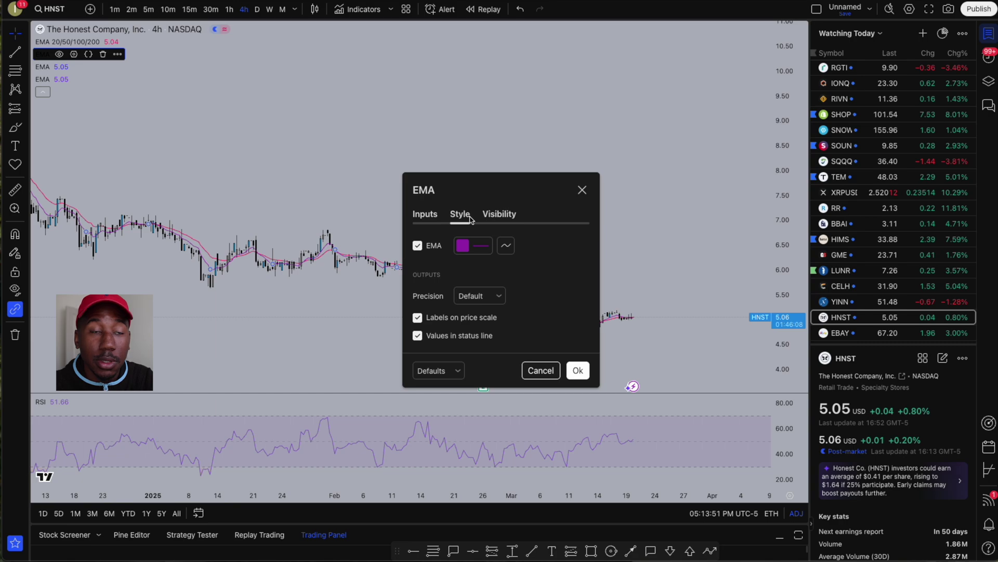
{"action": "left_click", "coordinate": [426, 216]}
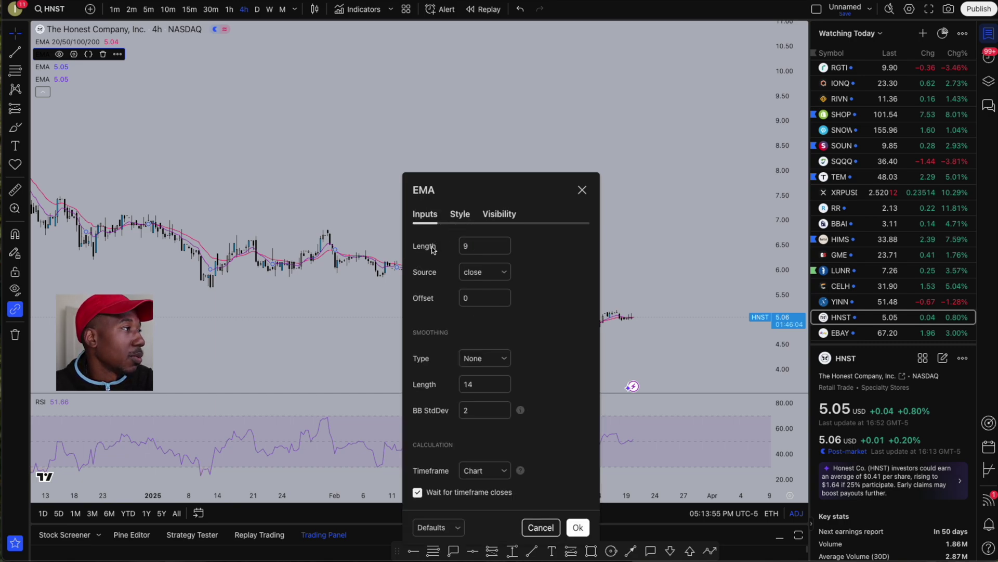
{"action": "double_click", "coordinate": [483, 249]}
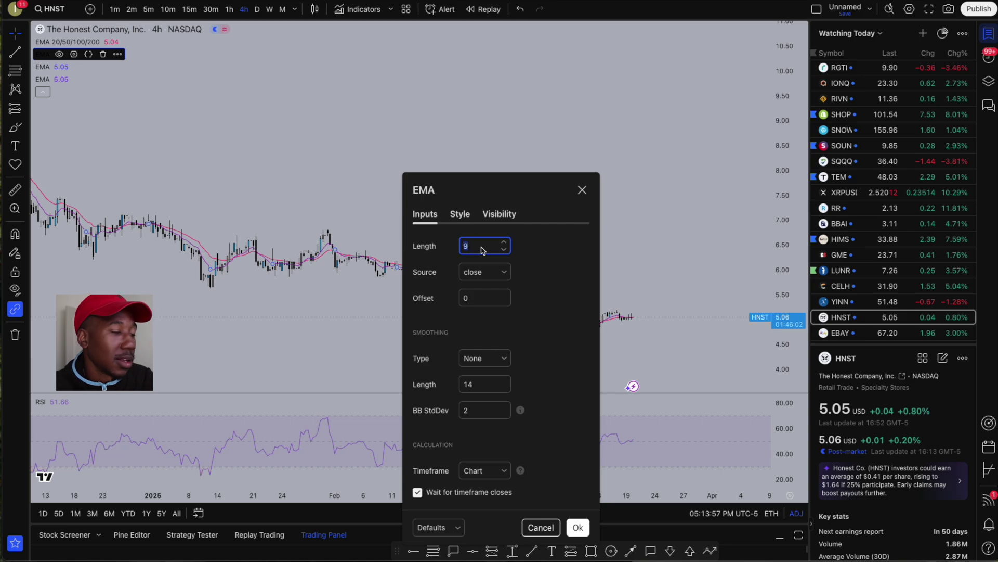
{"action": "type", "text": "200"}
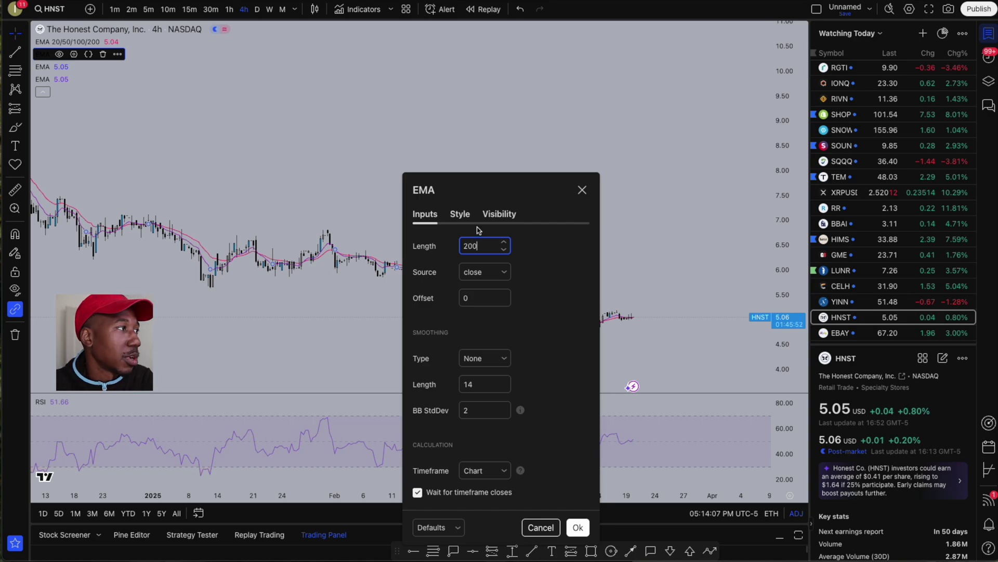
{"action": "left_click", "coordinate": [579, 527]}
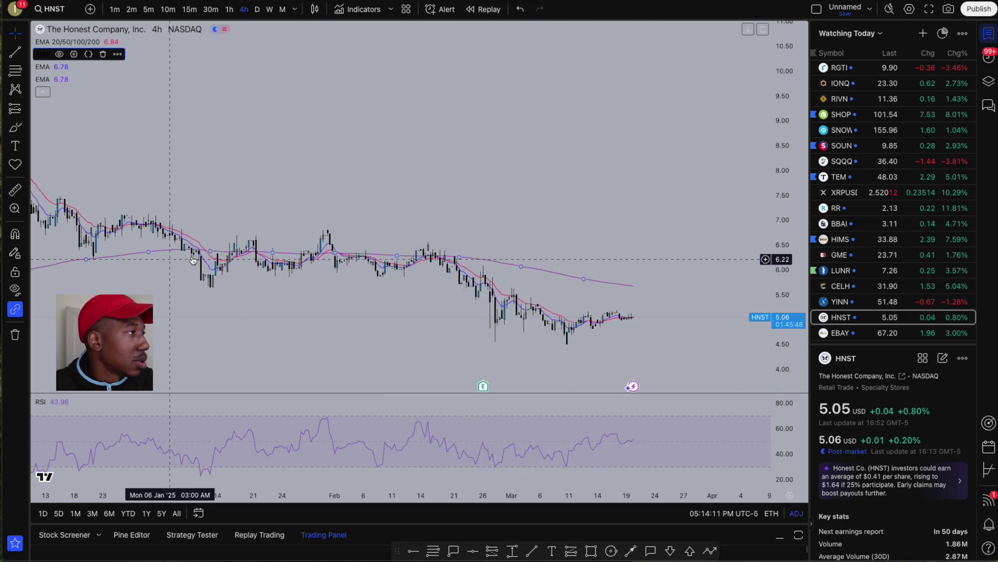
Step: Delete the blue diagonal trend line under the November–December rally together with its linked alert
{"action": "scroll", "coordinate": [69, 214], "scroll_direction": "down", "scroll_amount": 2}
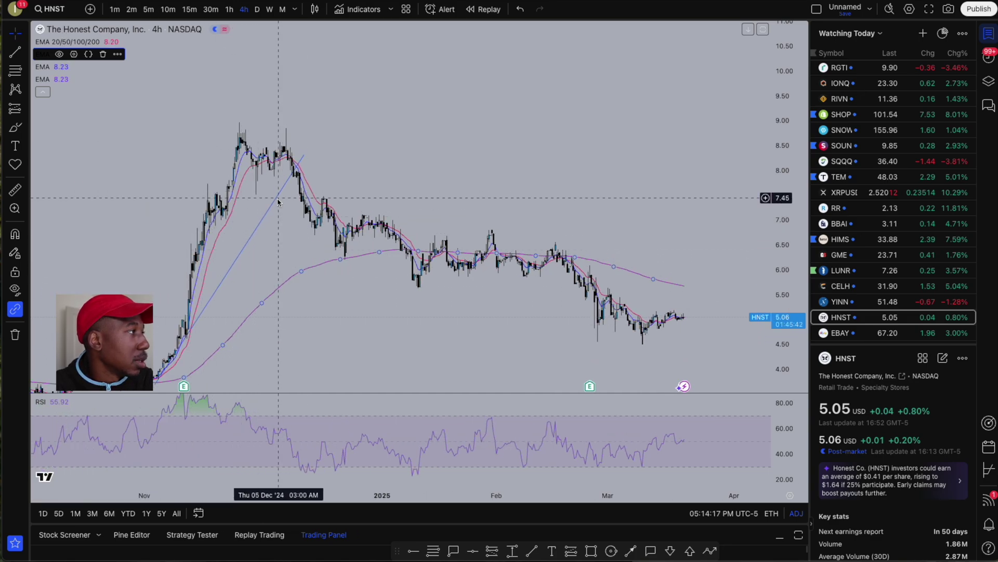
{"action": "left_click", "coordinate": [263, 217]}
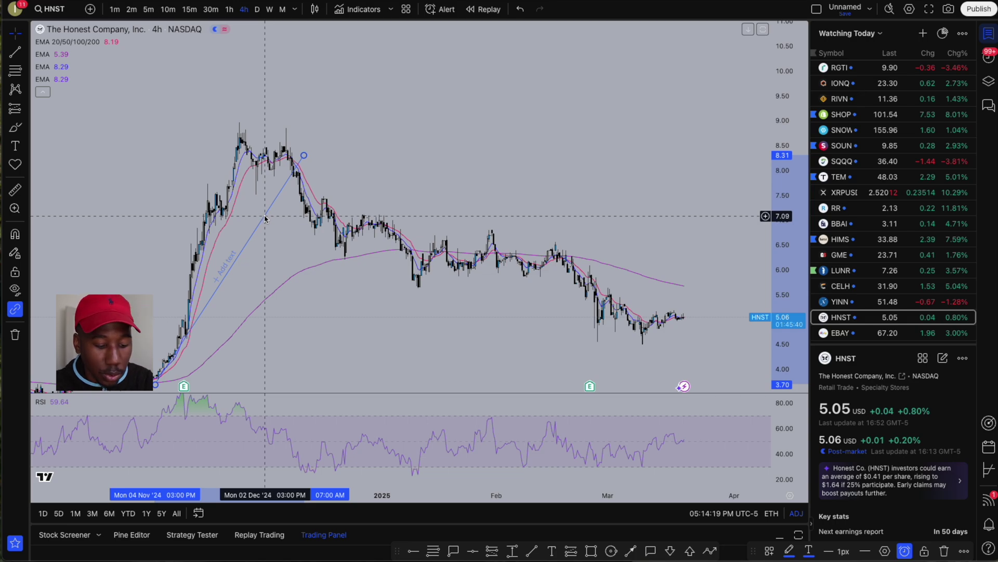
{"action": "key", "text": "Delete"}
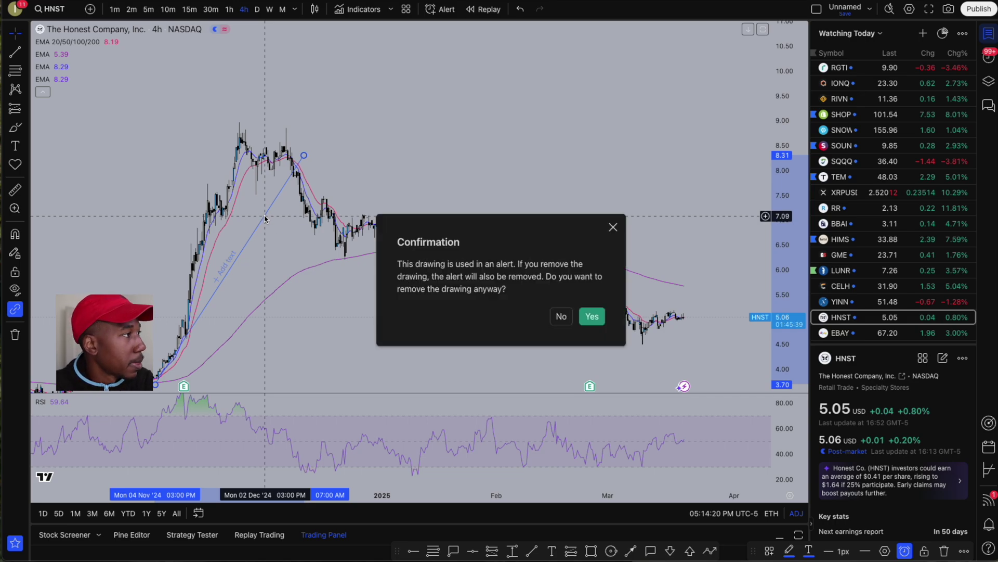
{"action": "left_click", "coordinate": [592, 316]}
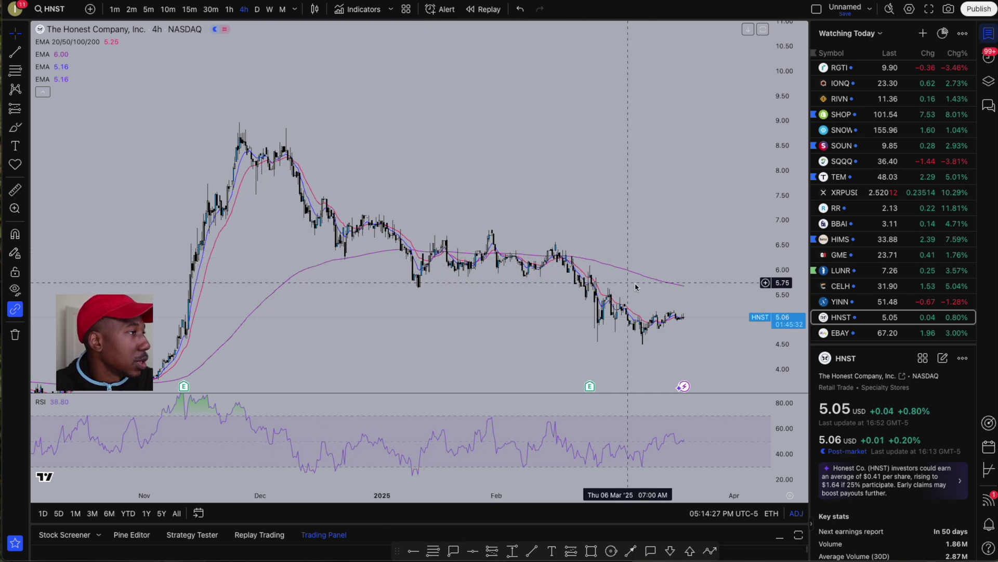
Step: Give the second single EMA indicator an orange line and a length of 48, and apply the settings
{"action": "scroll", "coordinate": [364, 291], "scroll_direction": "down", "scroll_amount": 3}
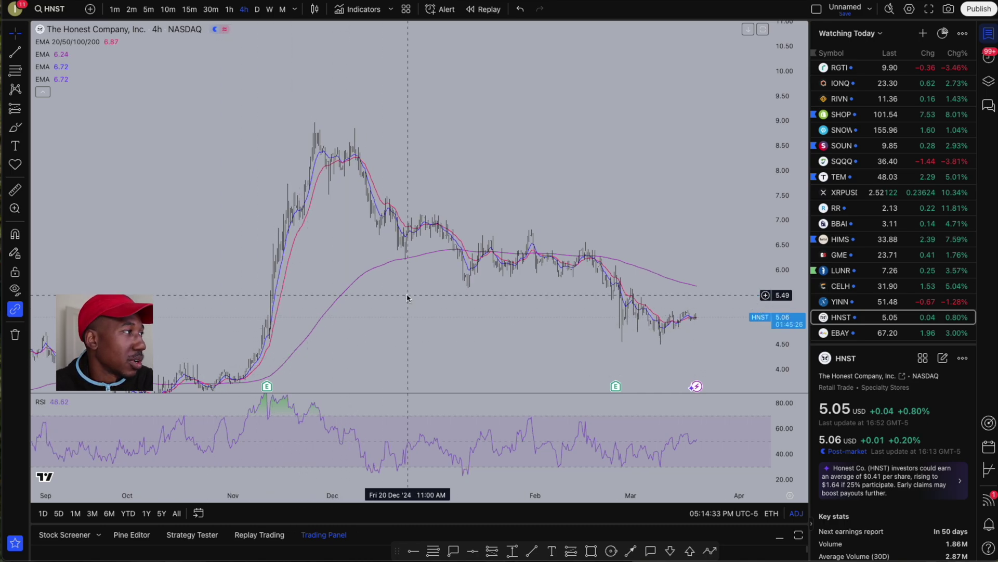
{"action": "scroll", "coordinate": [407, 295], "scroll_direction": "up", "scroll_amount": 1}
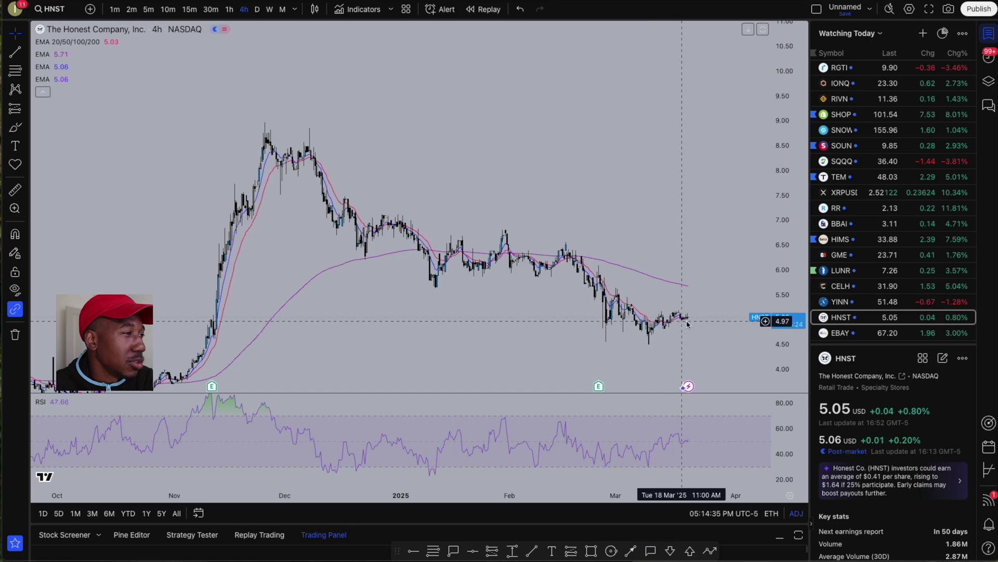
{"action": "scroll", "coordinate": [639, 325], "scroll_direction": "up", "scroll_amount": 2}
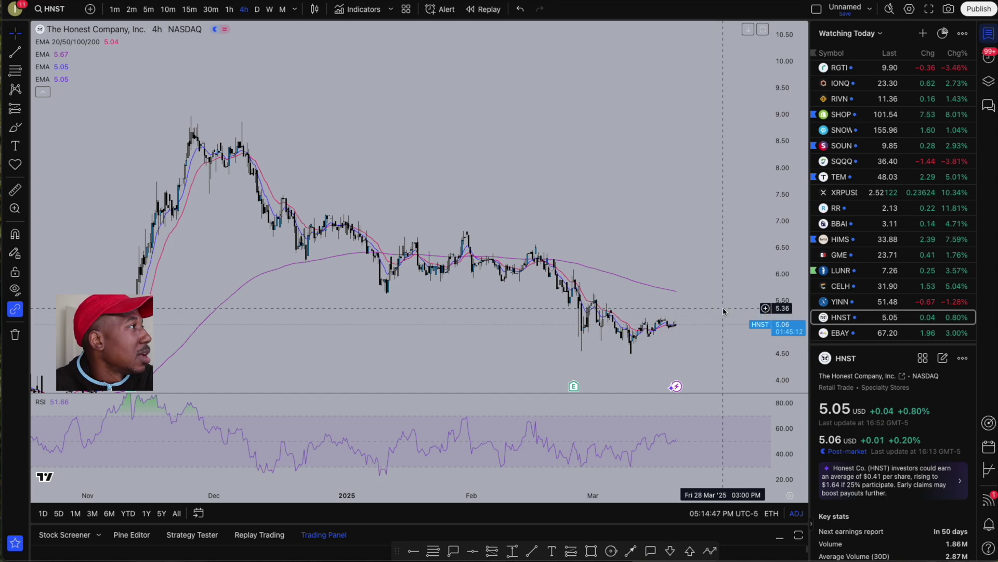
{"action": "scroll", "coordinate": [602, 198], "scroll_direction": "up", "scroll_amount": 3}
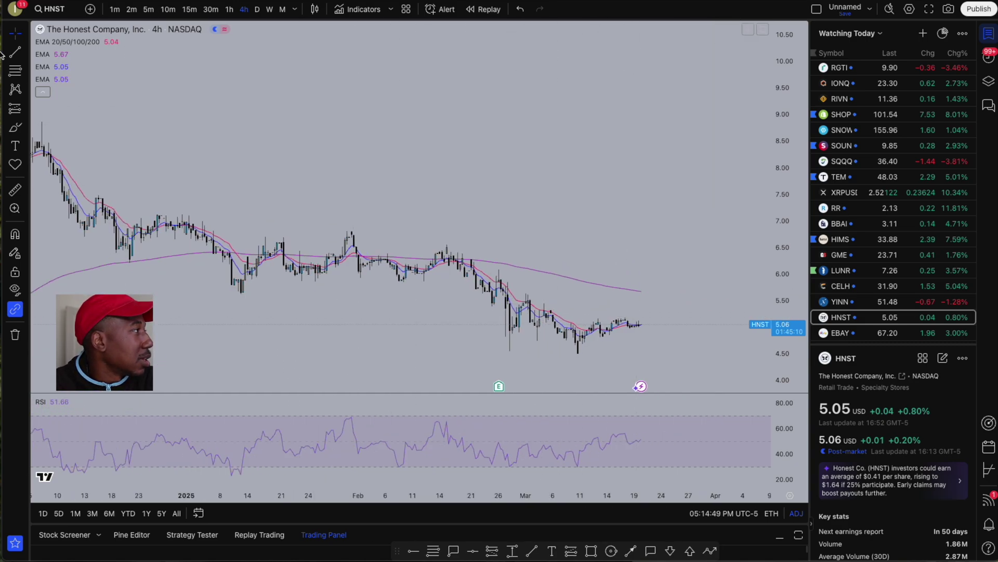
{"action": "double_click", "coordinate": [44, 70]}
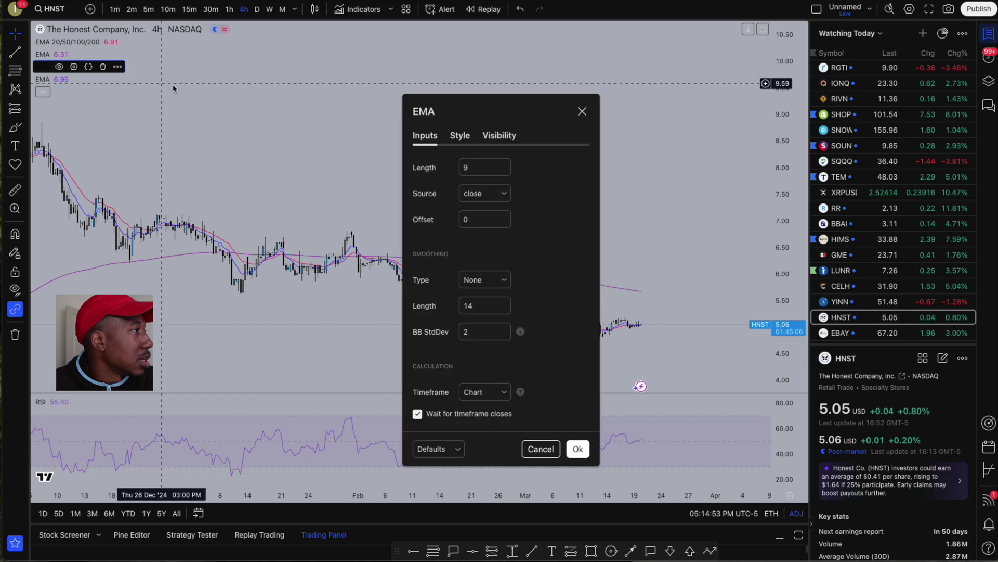
{"action": "left_click", "coordinate": [460, 136]}
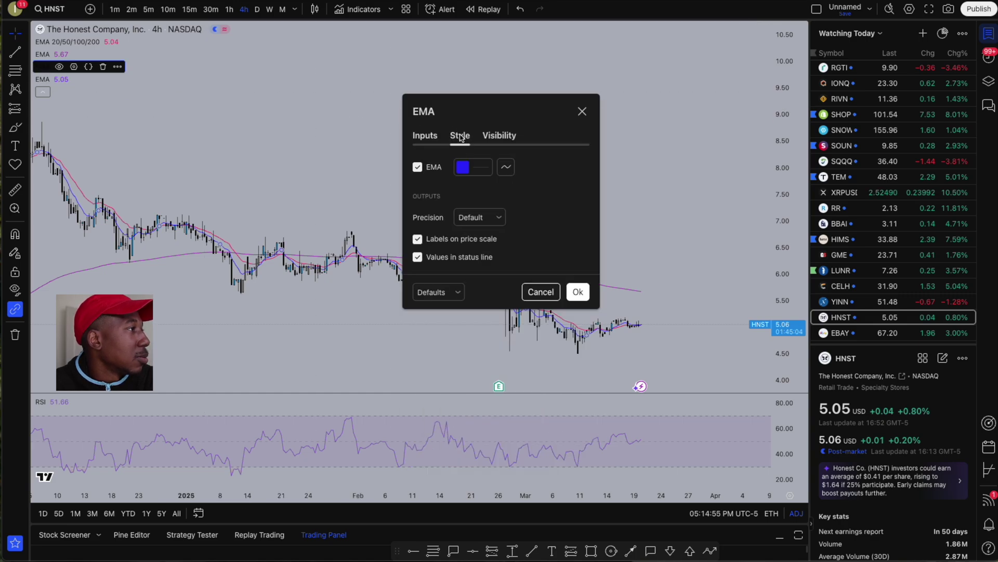
{"action": "left_click", "coordinate": [471, 169]}
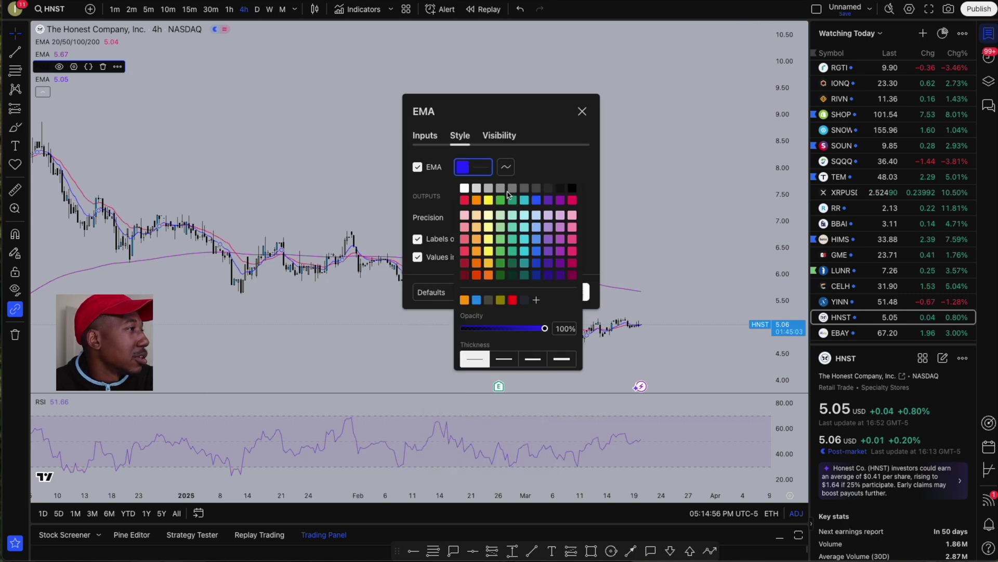
{"action": "left_click", "coordinate": [477, 200]}
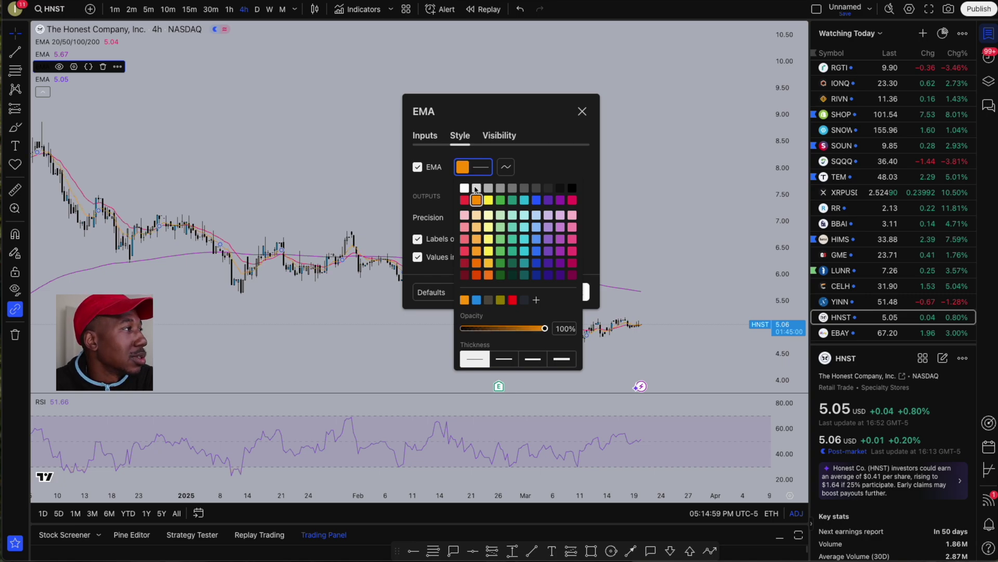
{"action": "left_click", "coordinate": [431, 137]}
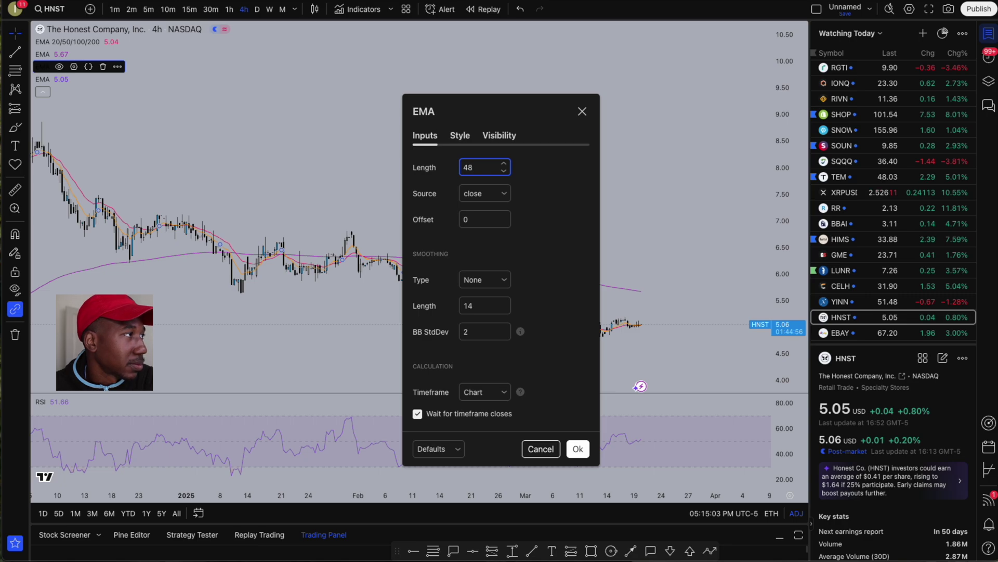
{"action": "left_click", "coordinate": [579, 449]}
Step: Set the line color of the third single EMA indicator to turquoise and apply the settings
{"action": "scroll", "coordinate": [601, 338], "scroll_direction": "up", "scroll_amount": 2}
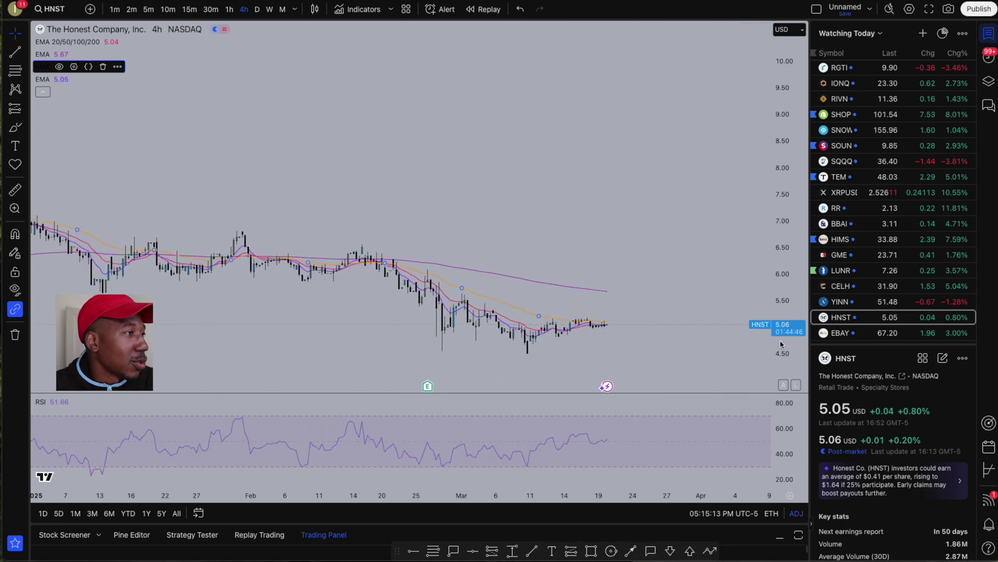
{"action": "left_click_drag", "start_coordinate": [780, 344], "coordinate": [791, 225]}
{"action": "left_click_drag", "start_coordinate": [635, 345], "coordinate": [662, 208]}
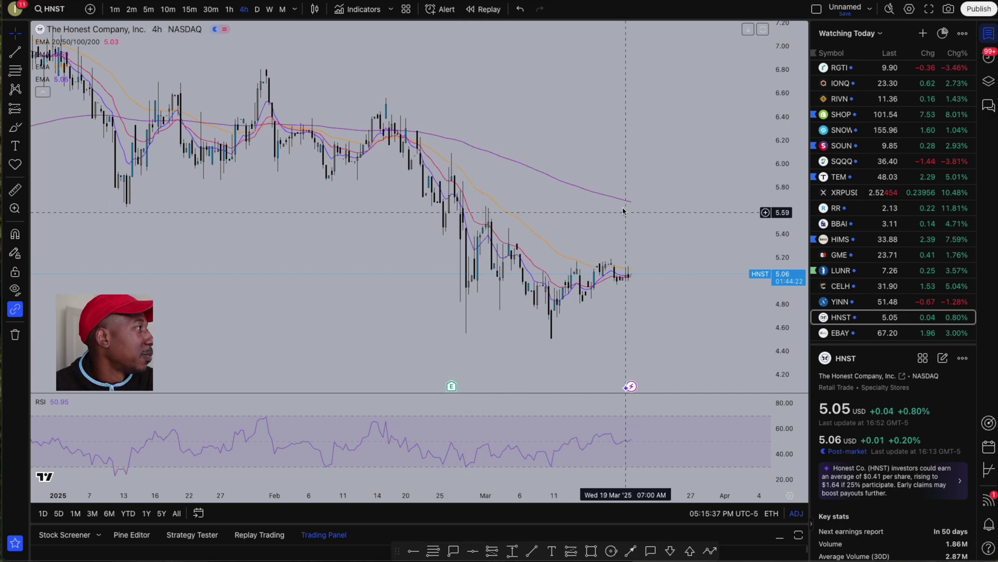
{"action": "mouse_move", "coordinate": [81, 73]}
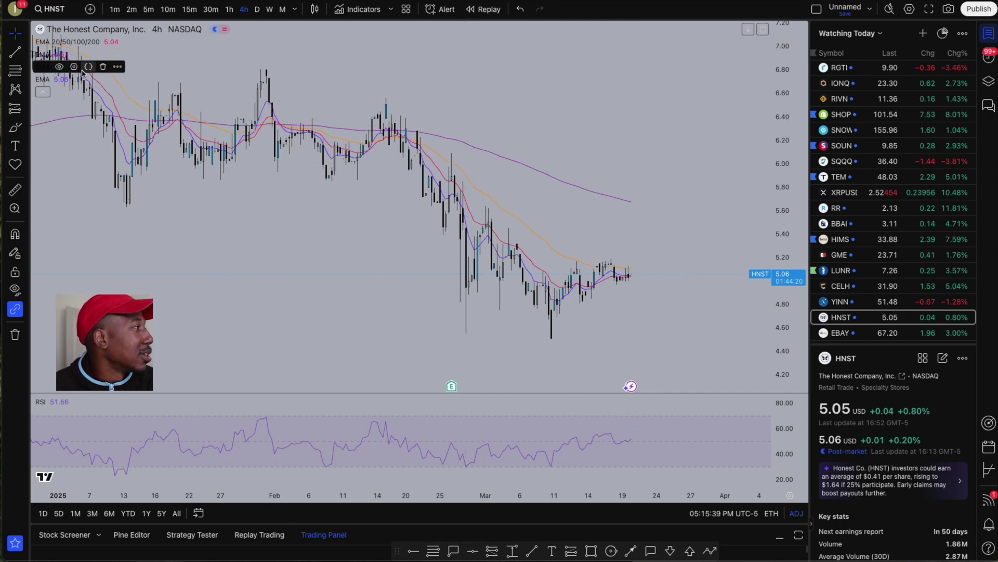
{"action": "double_click", "coordinate": [43, 85]}
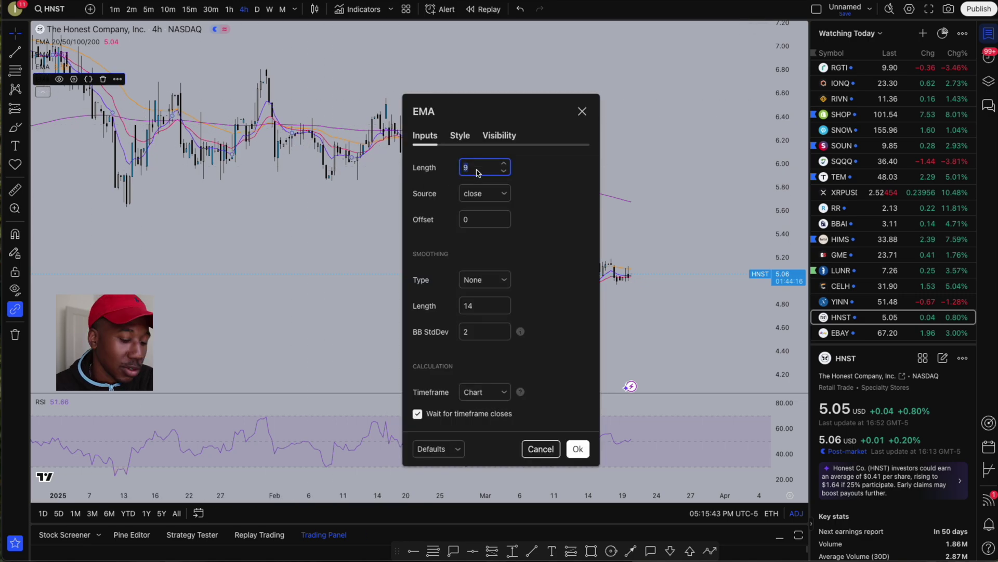
{"action": "left_click", "coordinate": [461, 135]}
{"action": "left_click", "coordinate": [477, 170]}
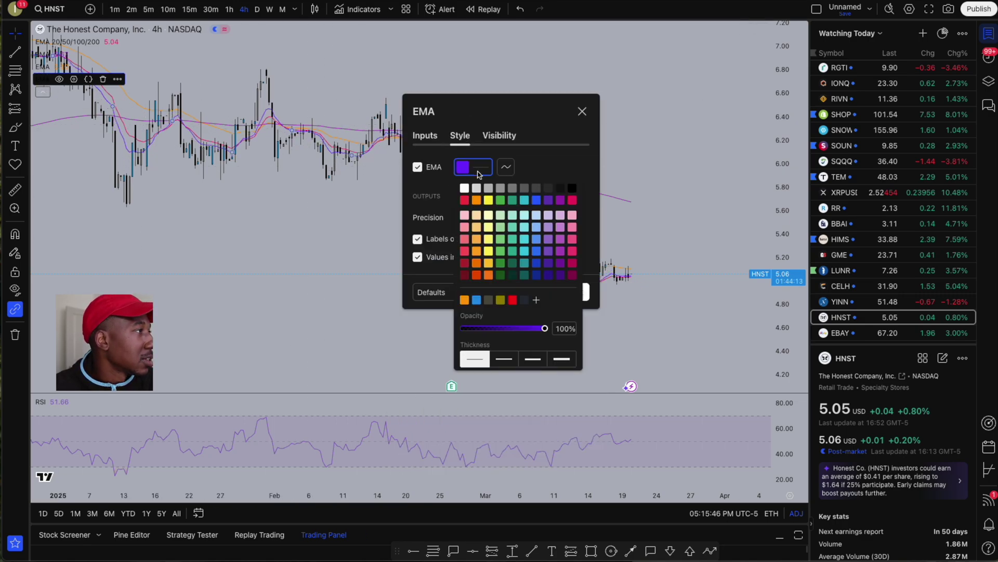
{"action": "left_click", "coordinate": [524, 201]}
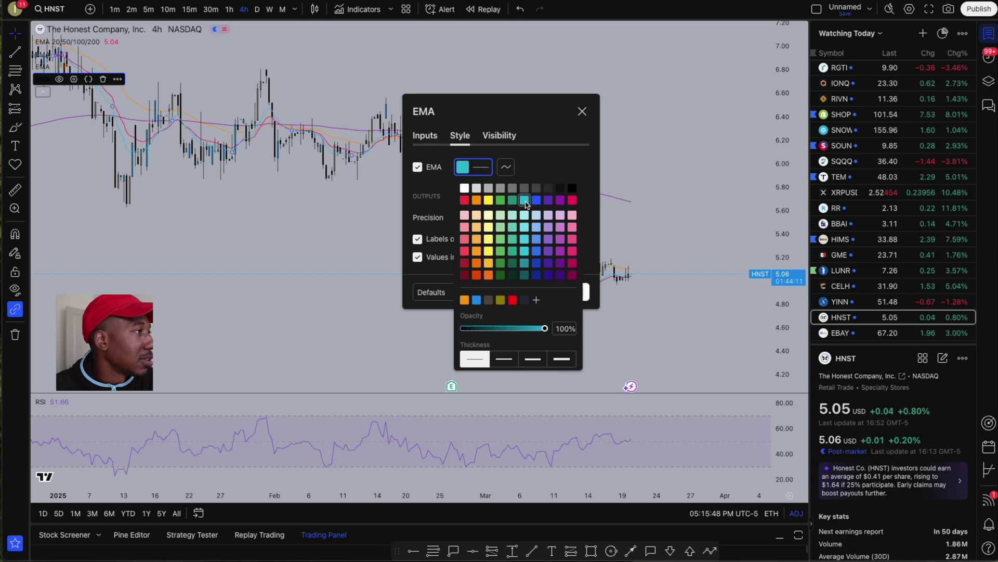
{"action": "left_click", "coordinate": [576, 132]}
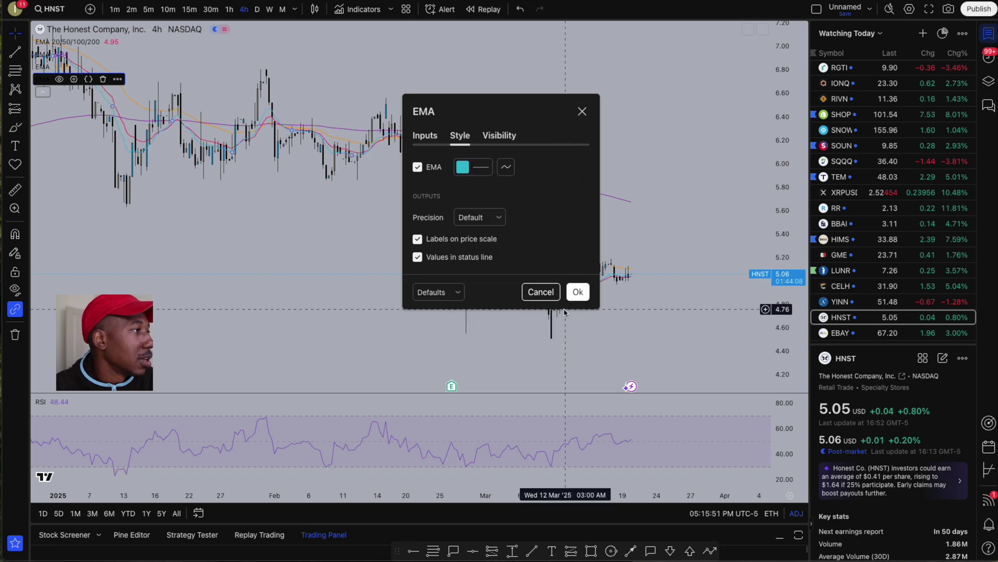
{"action": "left_click", "coordinate": [581, 291]}
Step: Examine up close how the late February and March candles move relative to the colored EMA lines
{"action": "scroll", "coordinate": [582, 305], "scroll_direction": "up", "scroll_amount": 5}
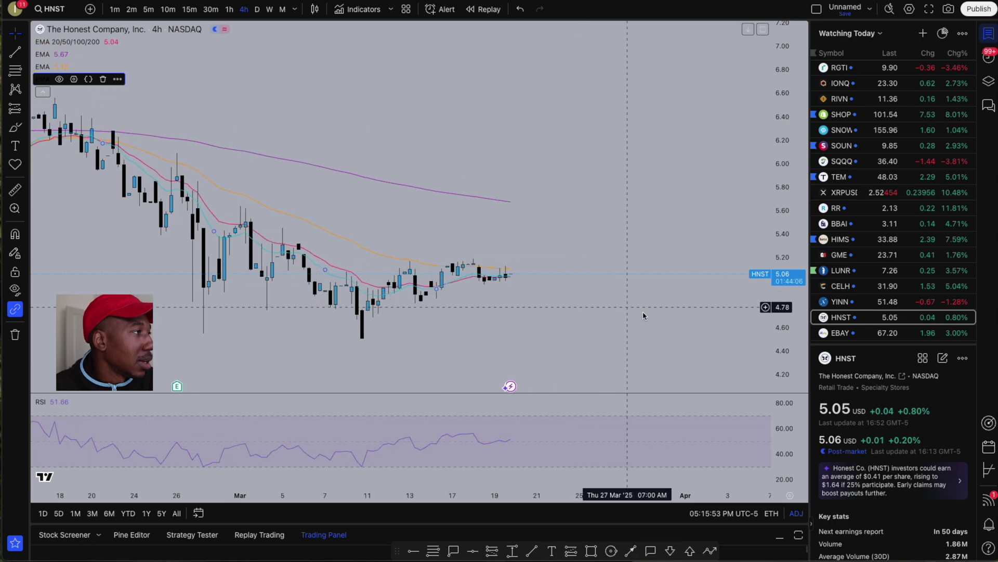
{"action": "left_click_drag", "start_coordinate": [780, 333], "coordinate": [662, 285]}
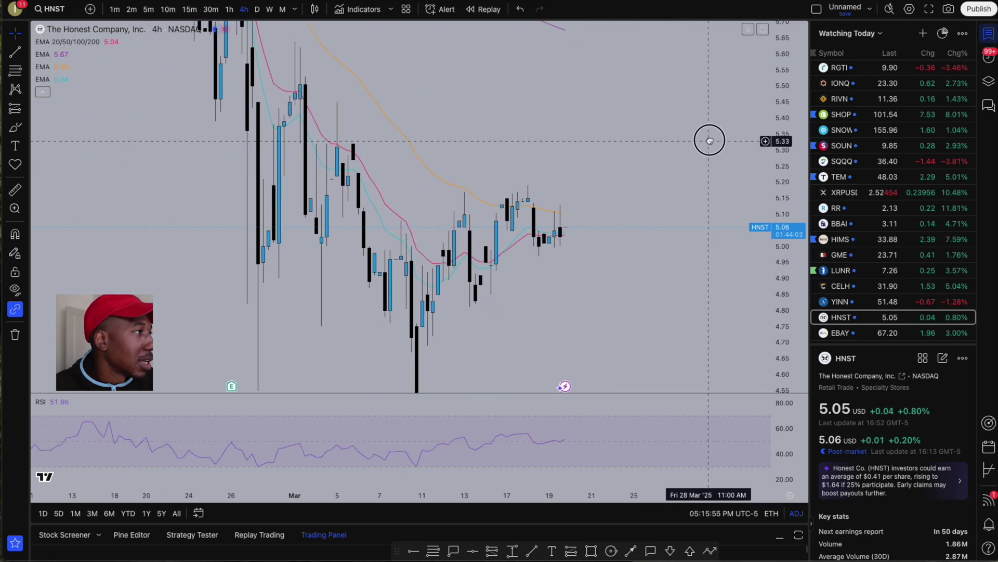
{"action": "scroll", "coordinate": [708, 139], "scroll_direction": "up", "scroll_amount": 3}
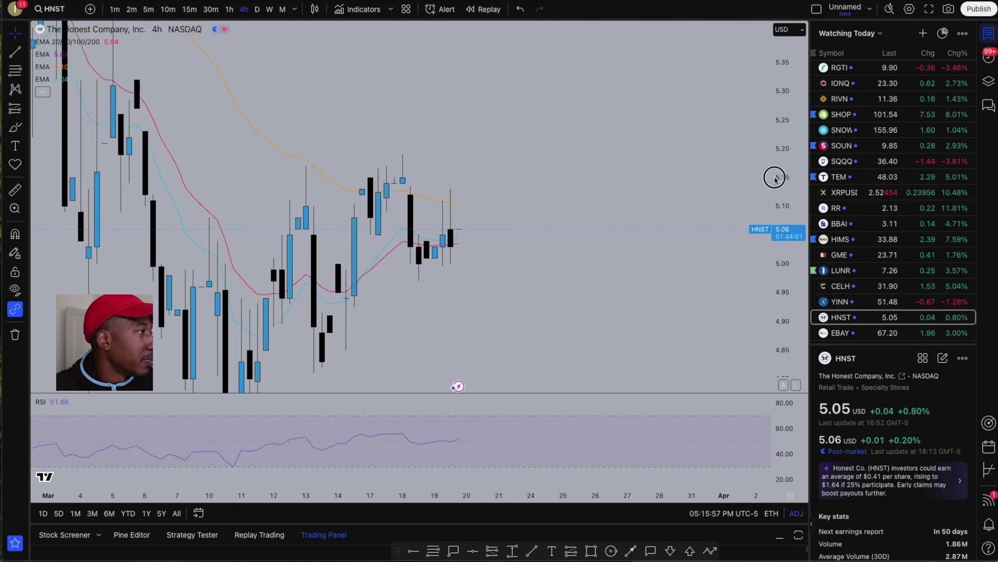
{"action": "scroll", "coordinate": [575, 241], "scroll_direction": "up", "scroll_amount": 3}
{"action": "scroll", "coordinate": [626, 266], "scroll_direction": "down", "scroll_amount": 4}
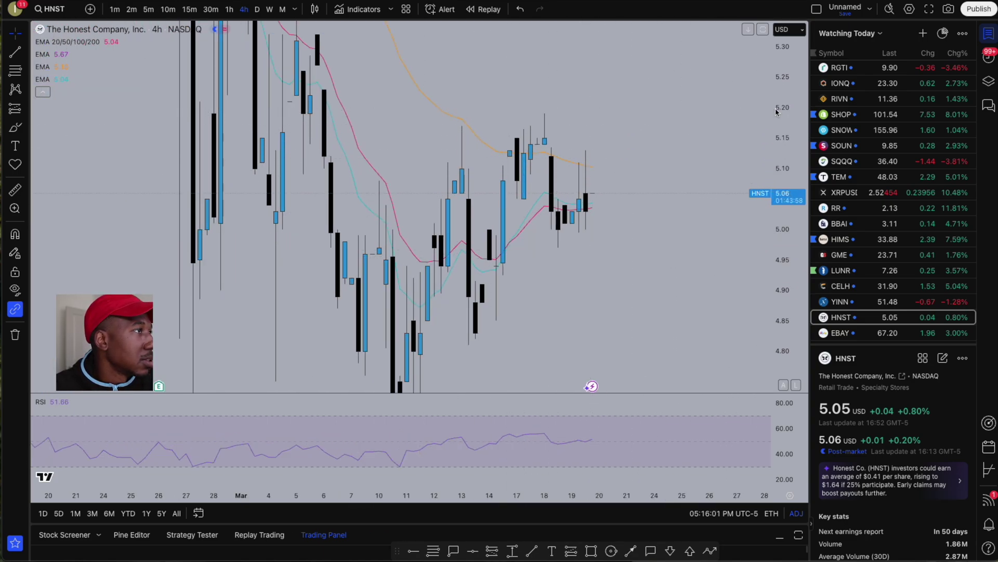
{"action": "left_click_drag", "start_coordinate": [779, 113], "coordinate": [779, 156]}
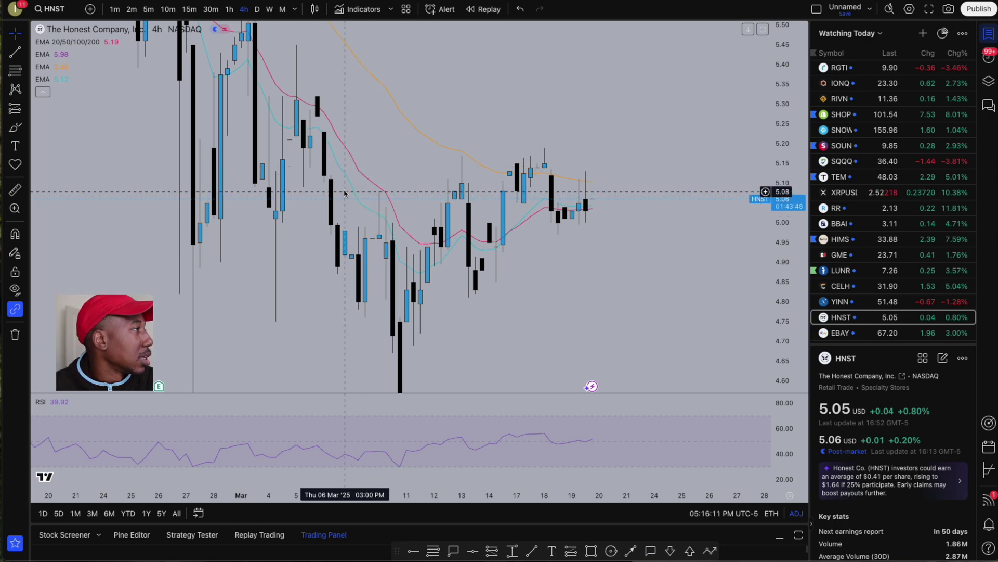
{"action": "left_click_drag", "start_coordinate": [359, 203], "coordinate": [507, 256]}
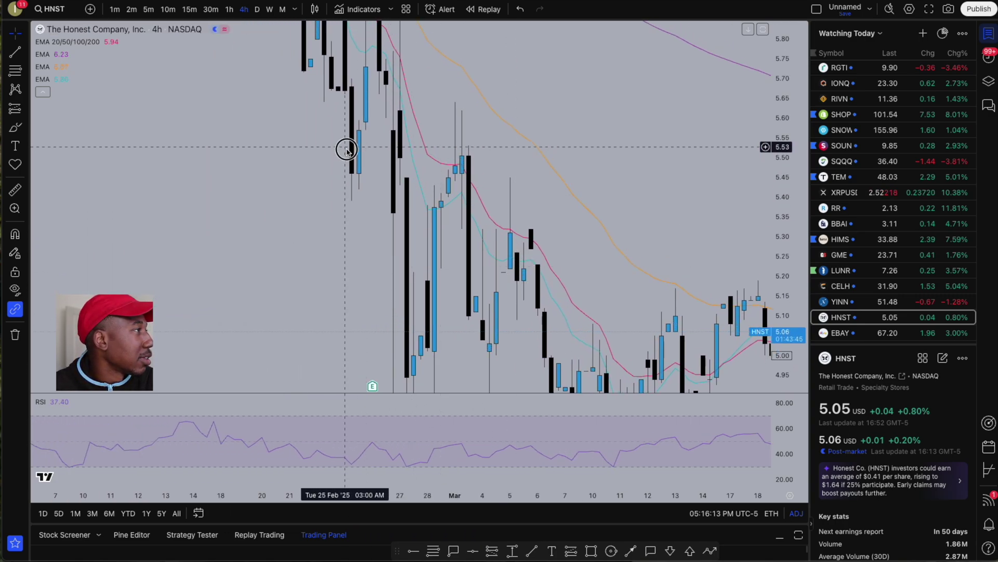
Step: Hide the purple 200-length and the orange 48-length single EMA indicators on the chart
{"action": "mouse_move", "coordinate": [47, 71]}
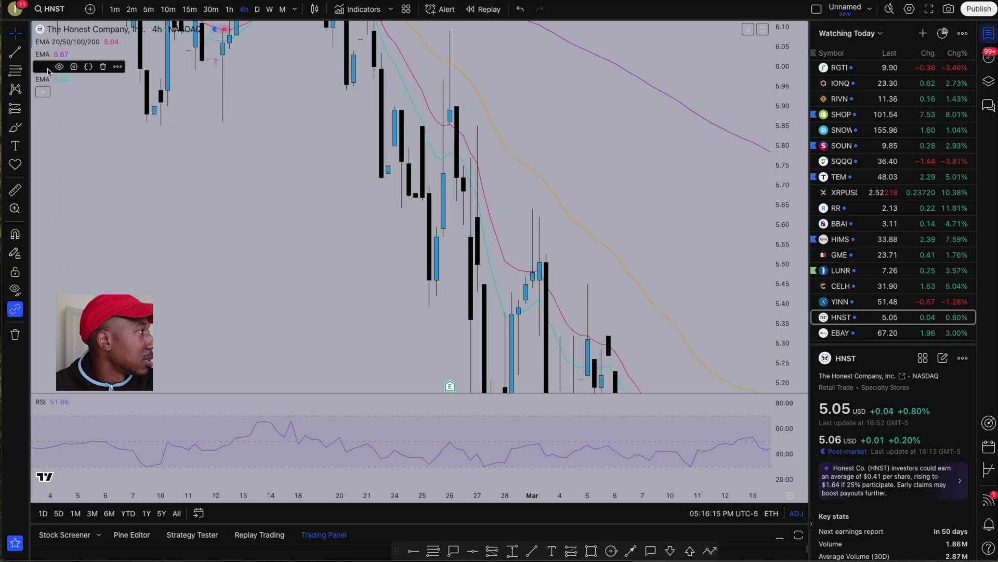
{"action": "left_click", "coordinate": [59, 55]}
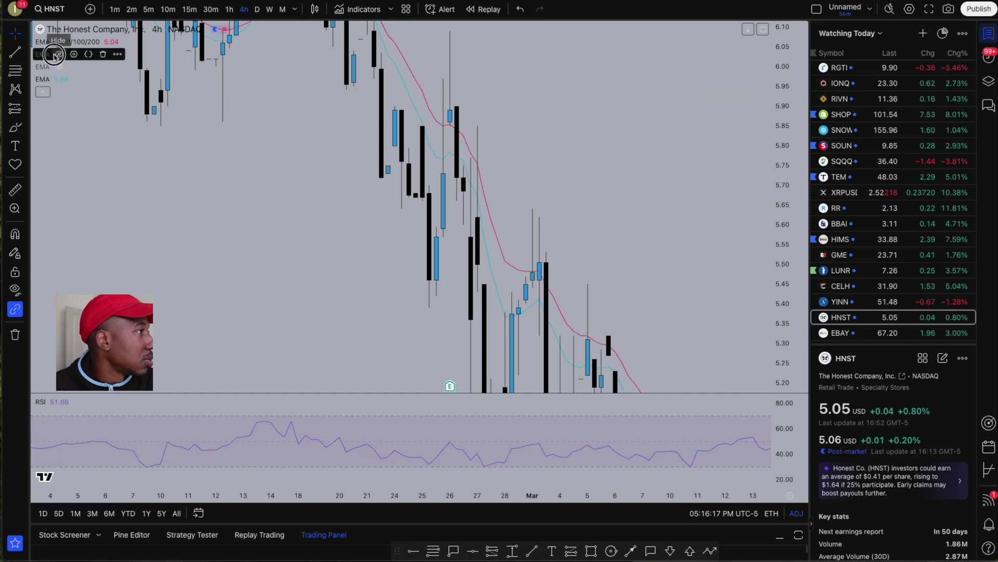
{"action": "left_click_drag", "start_coordinate": [565, 128], "coordinate": [620, 251]}
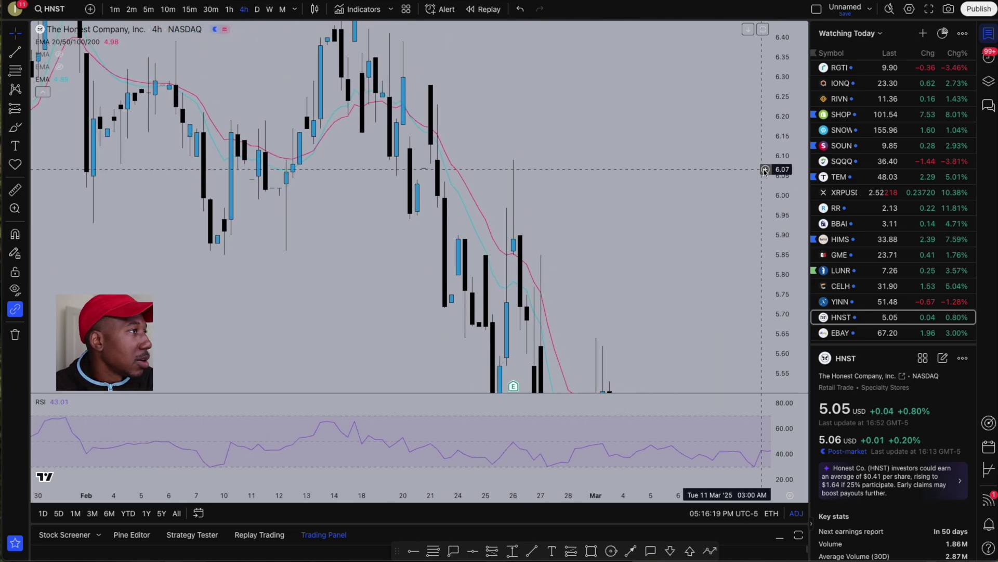
Step: Reset the HNST chart view and open the TSLA chart from the Watching Today watchlist
{"action": "left_click_drag", "start_coordinate": [773, 167], "coordinate": [778, 232]}
{"action": "scroll", "coordinate": [424, 296], "scroll_direction": "down", "scroll_amount": 5}
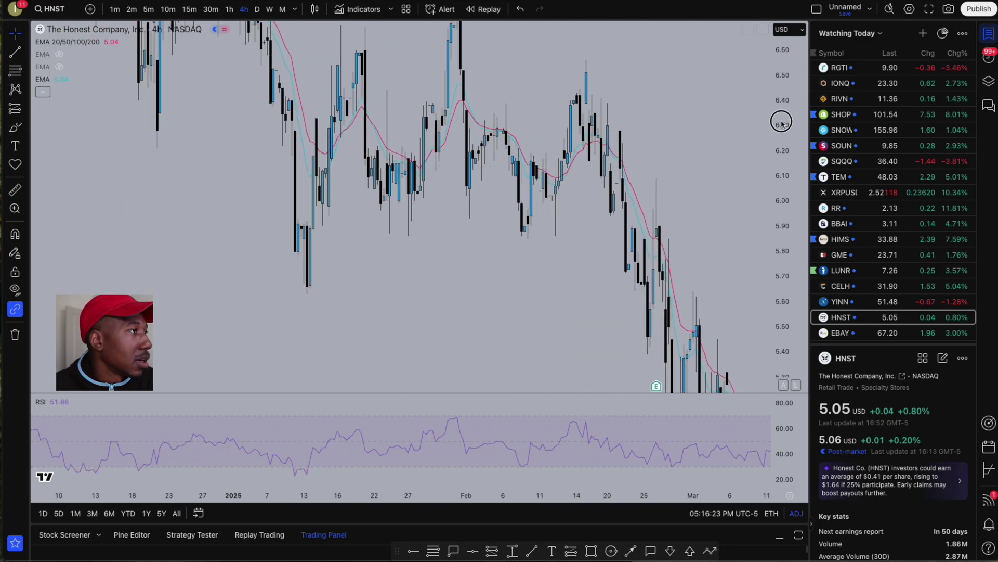
{"action": "key", "text": "alt+r"}
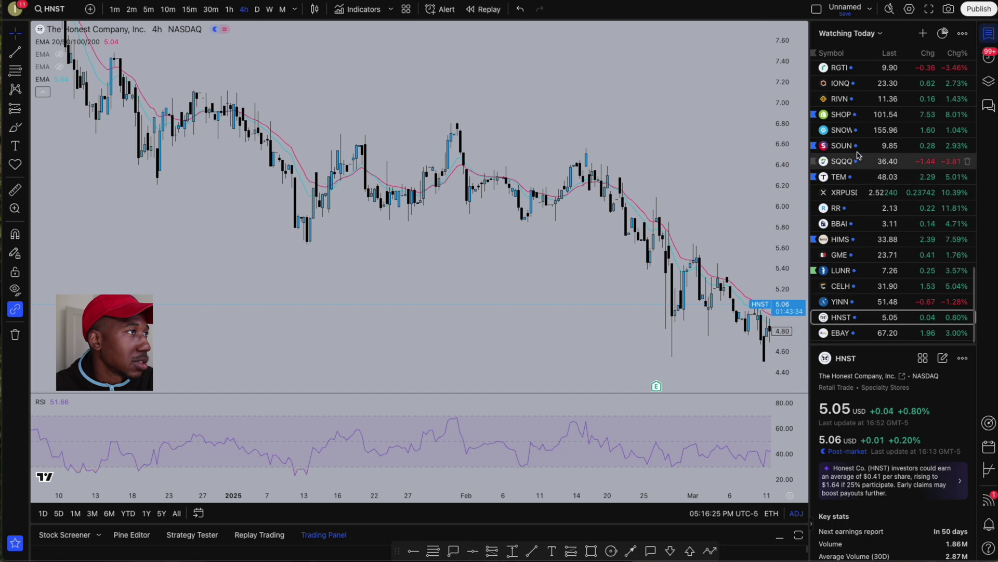
{"action": "scroll", "coordinate": [853, 165], "scroll_direction": "up", "scroll_amount": 3}
{"action": "scroll", "coordinate": [850, 171], "scroll_direction": "up", "scroll_amount": 5}
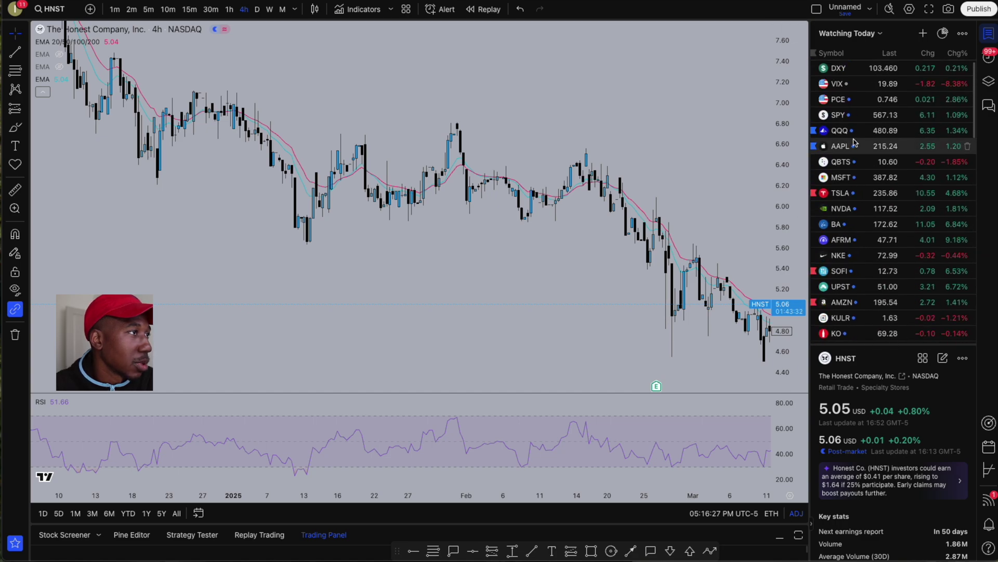
{"action": "left_click", "coordinate": [841, 196]}
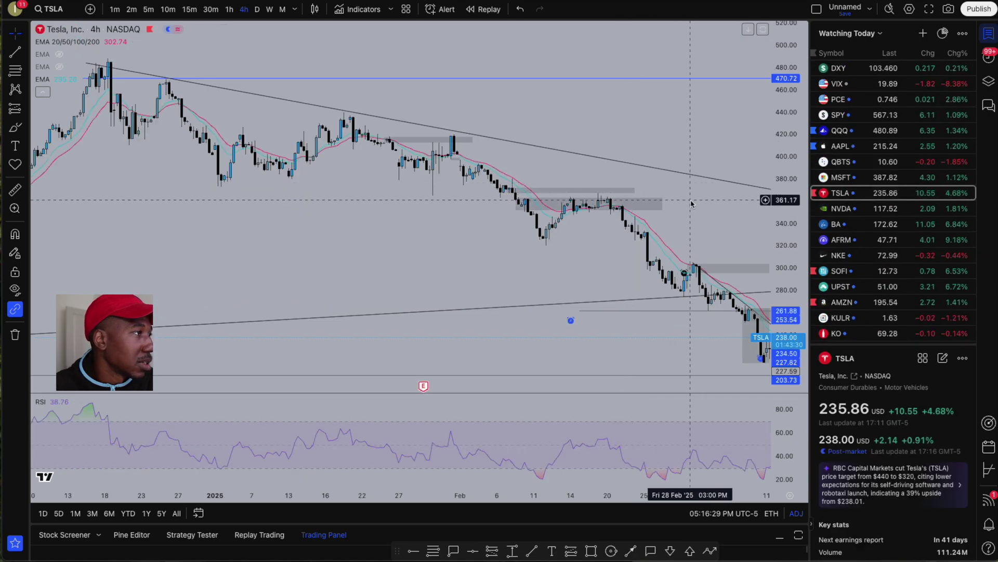
Step: Examine how the TSLA 4-hour candles of late February and March move relative to the red and turquoise EMA lines
{"action": "left_click_drag", "start_coordinate": [670, 229], "coordinate": [502, 240]}
{"action": "left_click", "coordinate": [345, 234]}
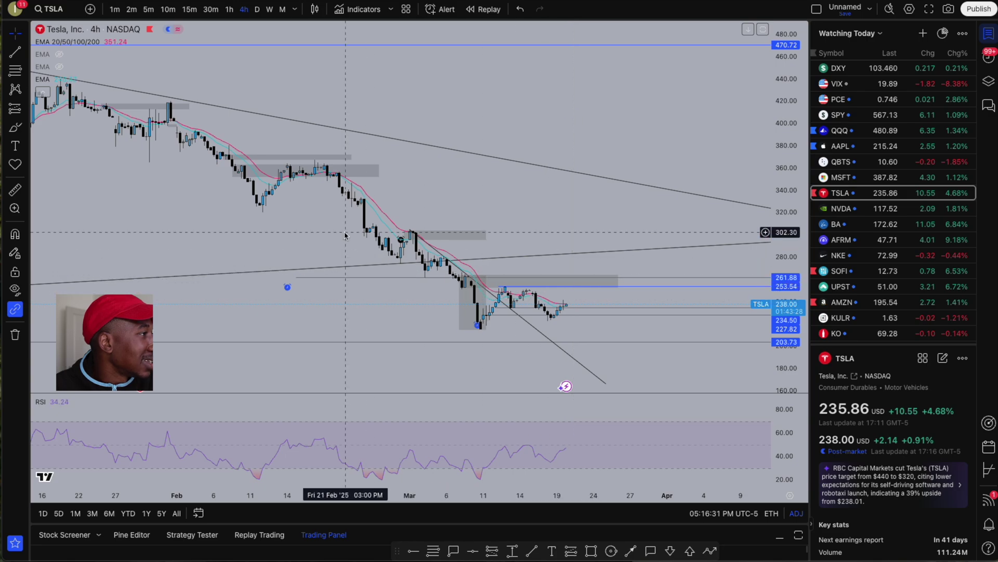
{"action": "left_click_drag", "start_coordinate": [807, 367], "coordinate": [660, 83]}
{"action": "left_click_drag", "start_coordinate": [517, 194], "coordinate": [447, 207]}
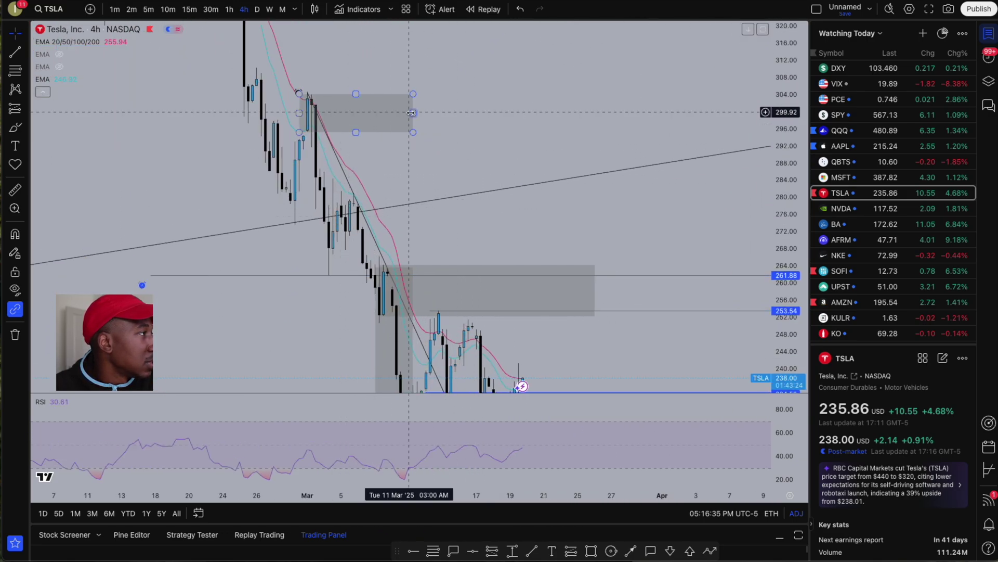
{"action": "left_click_drag", "start_coordinate": [413, 104], "coordinate": [676, 112]}
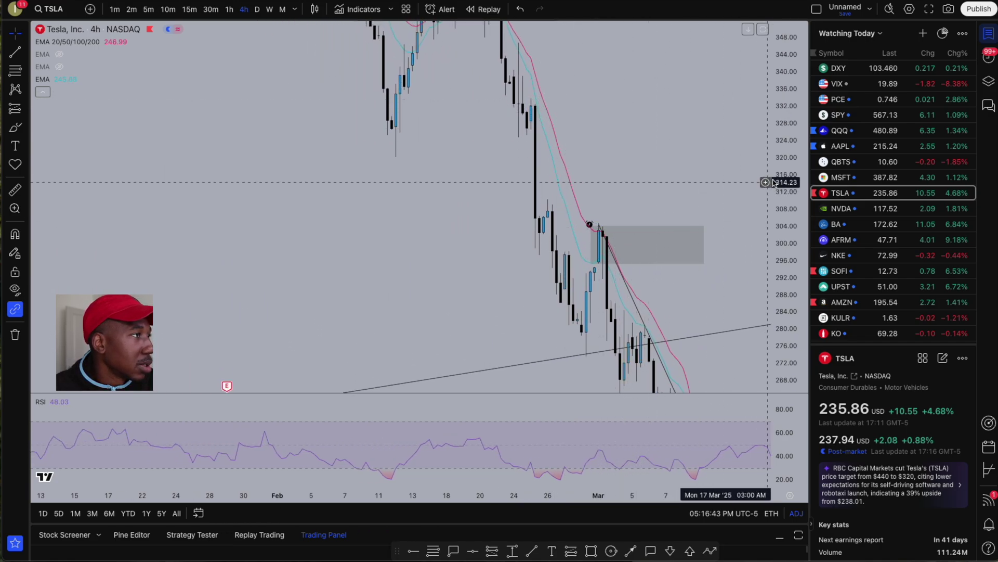
{"action": "left_click_drag", "start_coordinate": [780, 236], "coordinate": [778, 335]}
{"action": "scroll", "coordinate": [595, 202], "scroll_direction": "up", "scroll_amount": 3}
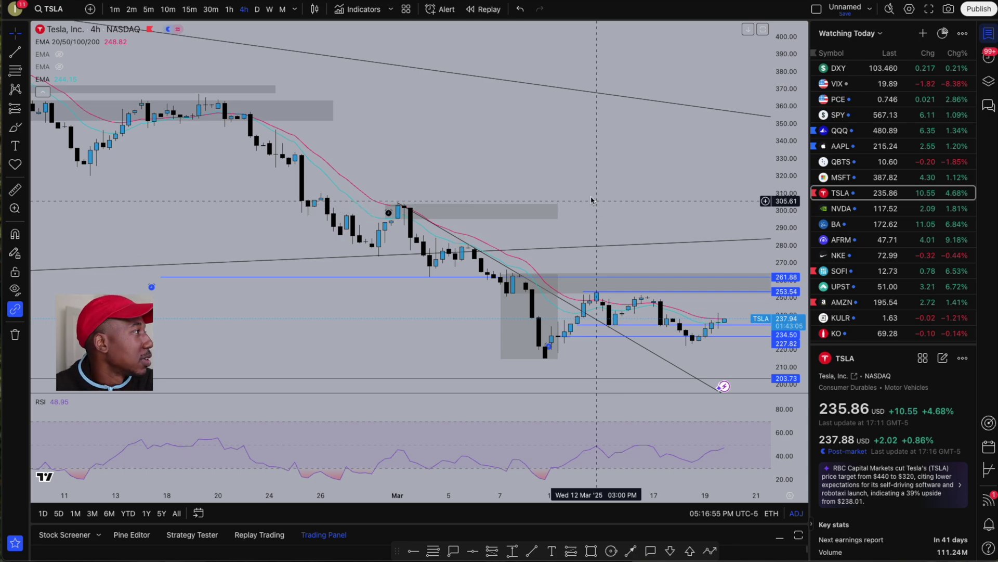
Step: Remove the EMA 20/50/100/200 indicator and return the chart to HNST
{"action": "mouse_move", "coordinate": [46, 39]}
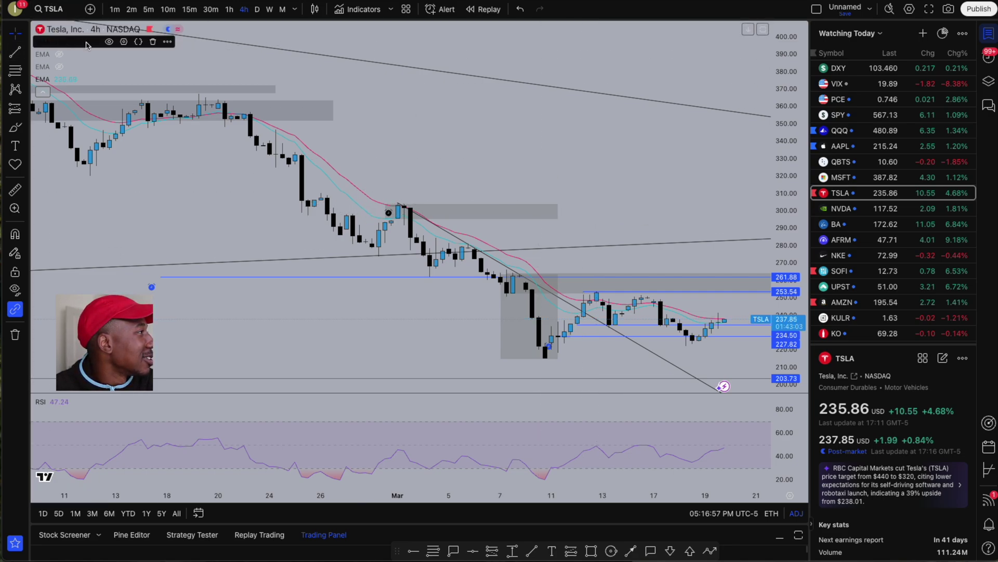
{"action": "left_click", "coordinate": [154, 44]}
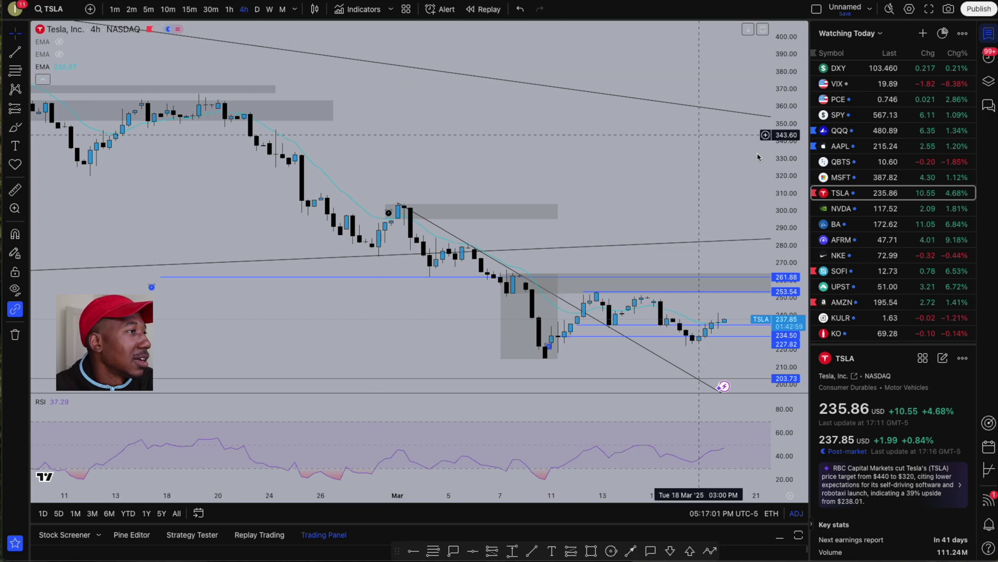
{"action": "scroll", "coordinate": [884, 312], "scroll_direction": "down", "scroll_amount": 5}
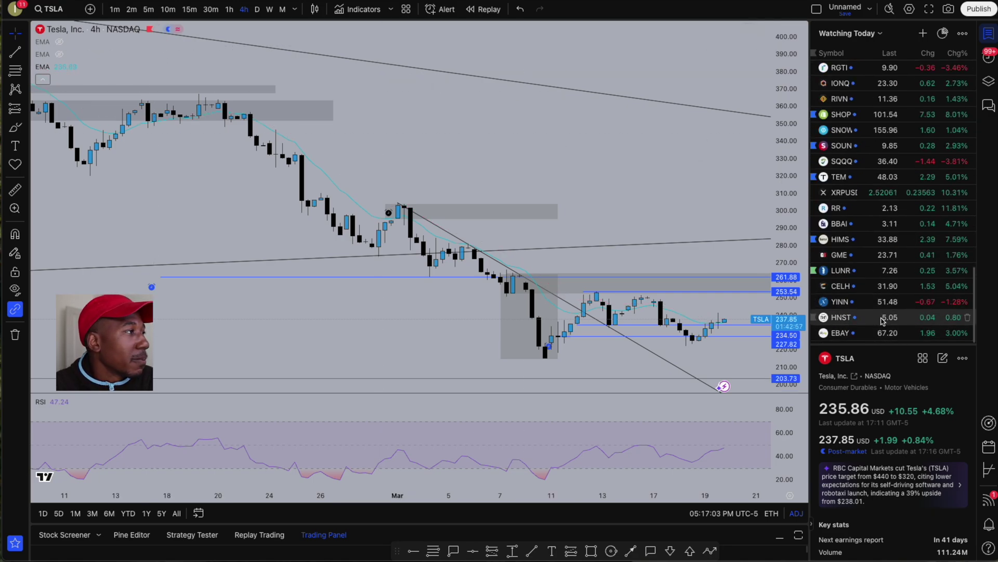
{"action": "left_click", "coordinate": [882, 316]}
{"action": "left_click_drag", "start_coordinate": [513, 173], "coordinate": [531, 148]}
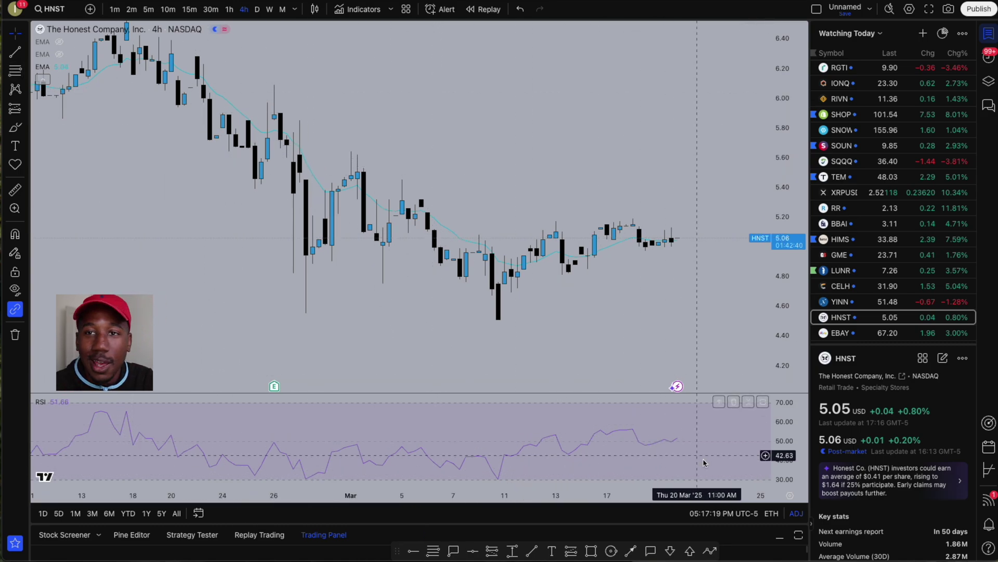
Step: Set the HNST chart to the 1-hour timeframe with the orange 48-length EMA shown, and enlarge the price scale around recent candles
{"action": "scroll", "coordinate": [308, 281], "scroll_direction": "down", "scroll_amount": 2}
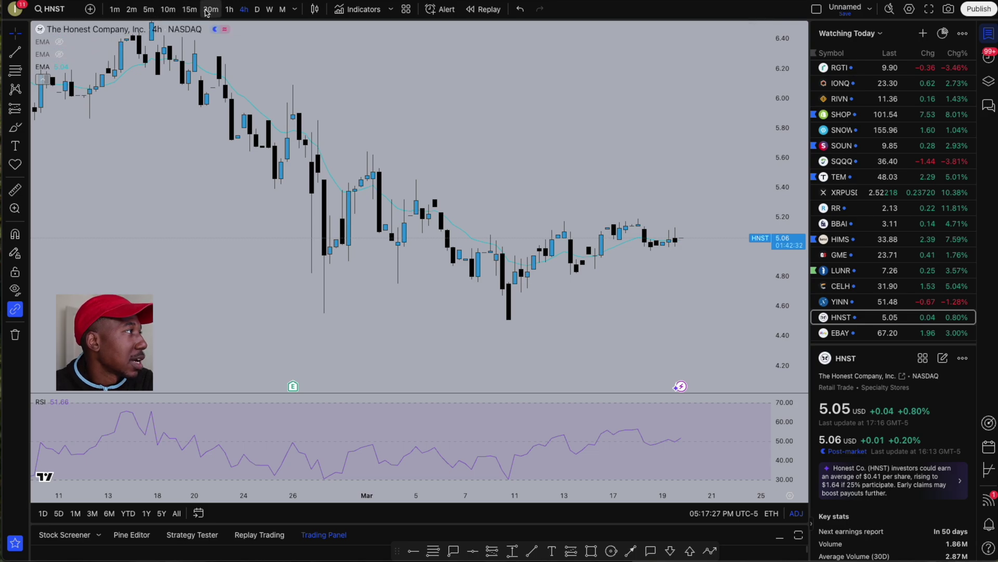
{"action": "left_click", "coordinate": [229, 10]}
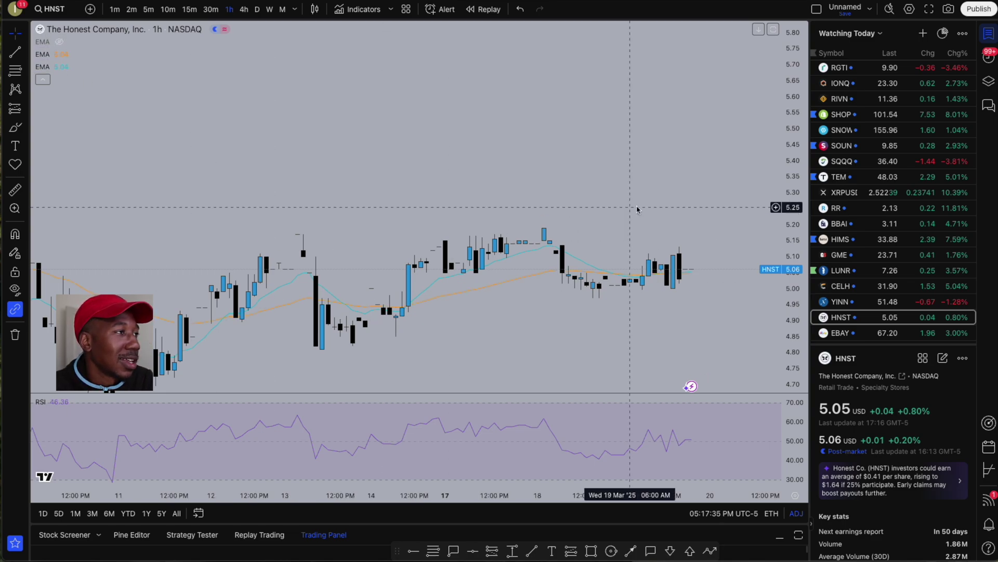
{"action": "left_click_drag", "start_coordinate": [794, 284], "coordinate": [597, 150]}
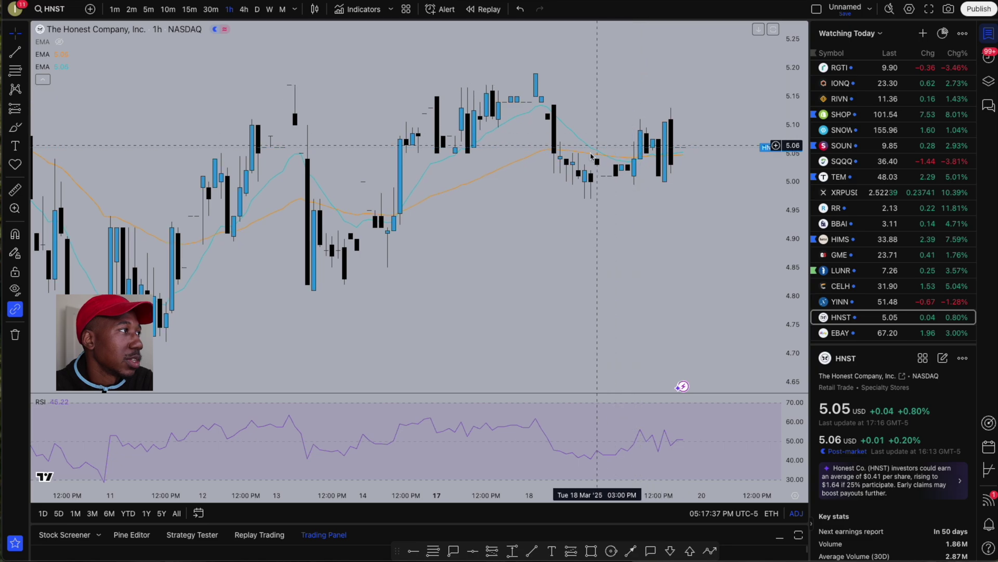